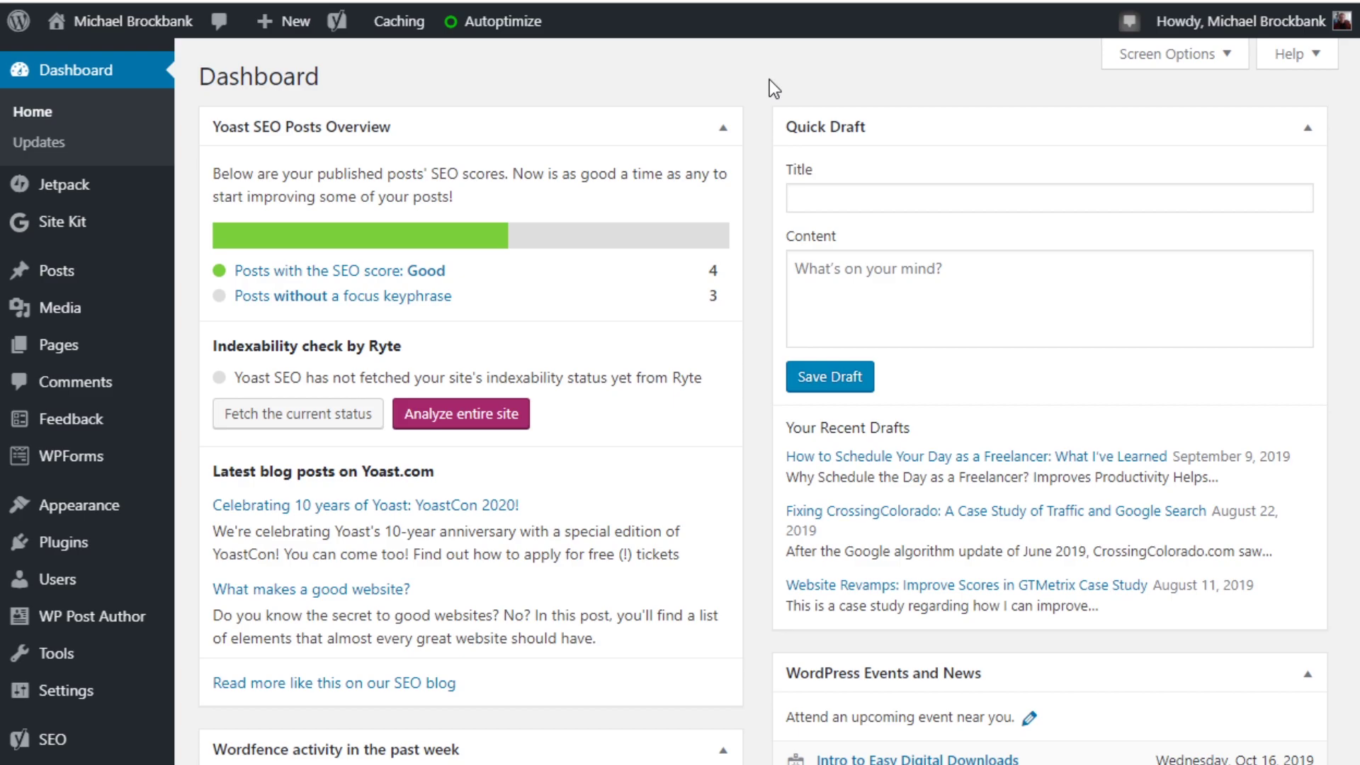
Review the Site Kit Dashboard widget's 28-day visitor, impression and top content stats.
{"action": "scroll", "coordinate": [753, 66], "scroll_direction": "down", "scroll_amount": 13}
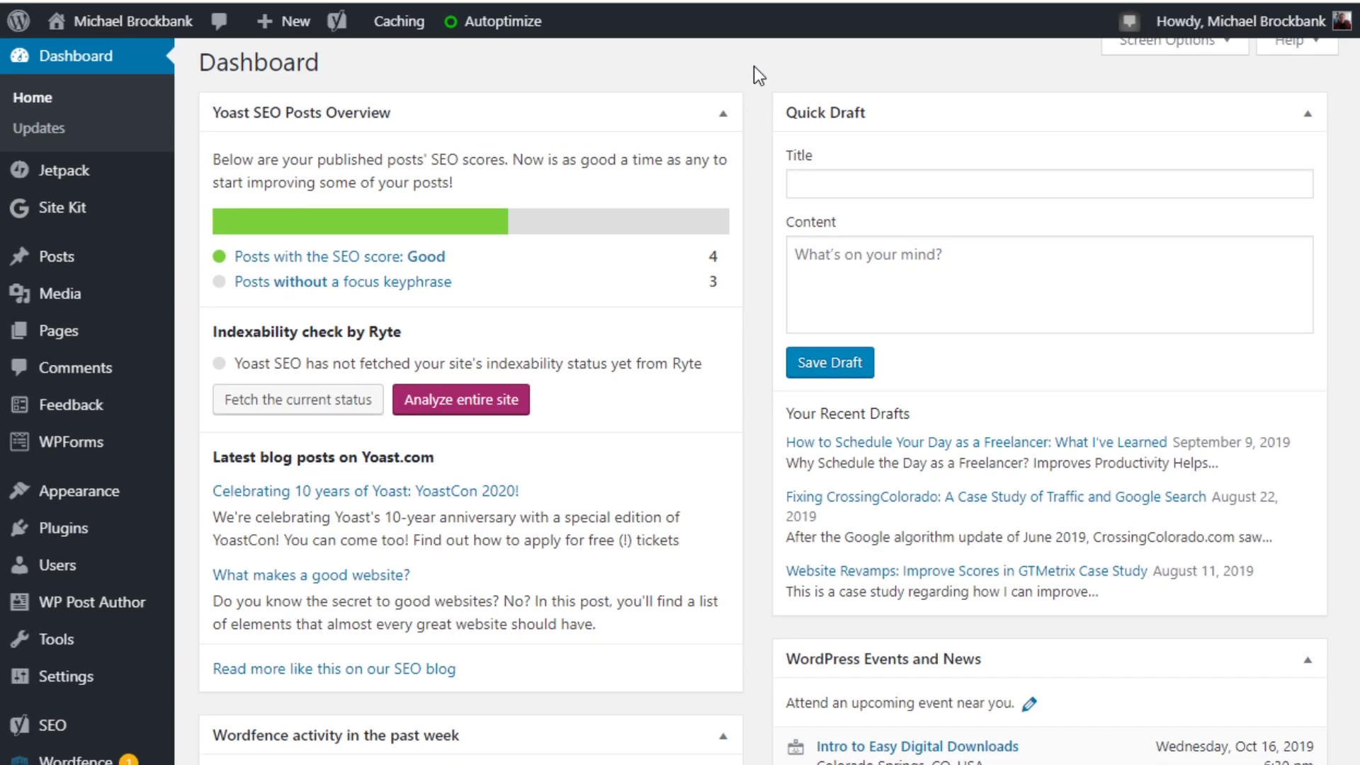
{"action": "scroll", "coordinate": [754, 66], "scroll_direction": "down", "scroll_amount": 7}
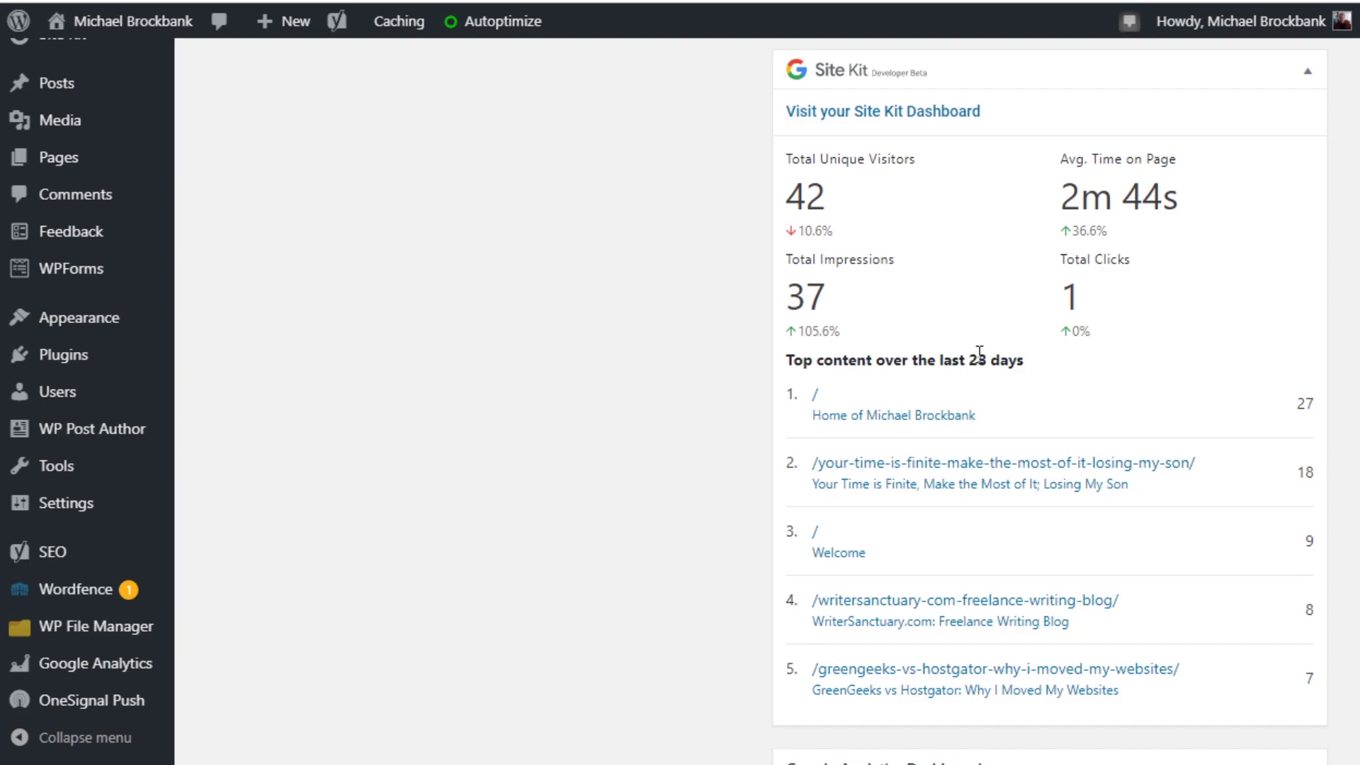
{"action": "left_click_drag", "start_coordinate": [970, 360], "coordinate": [1024, 362]}
{"action": "left_click", "coordinate": [1319, 411]}
{"action": "scroll", "coordinate": [401, 429], "scroll_direction": "up", "scroll_amount": 15}
Open the Site Kit overview and check the referral source in All Traffic.
{"action": "mouse_move", "coordinate": [83, 234]}
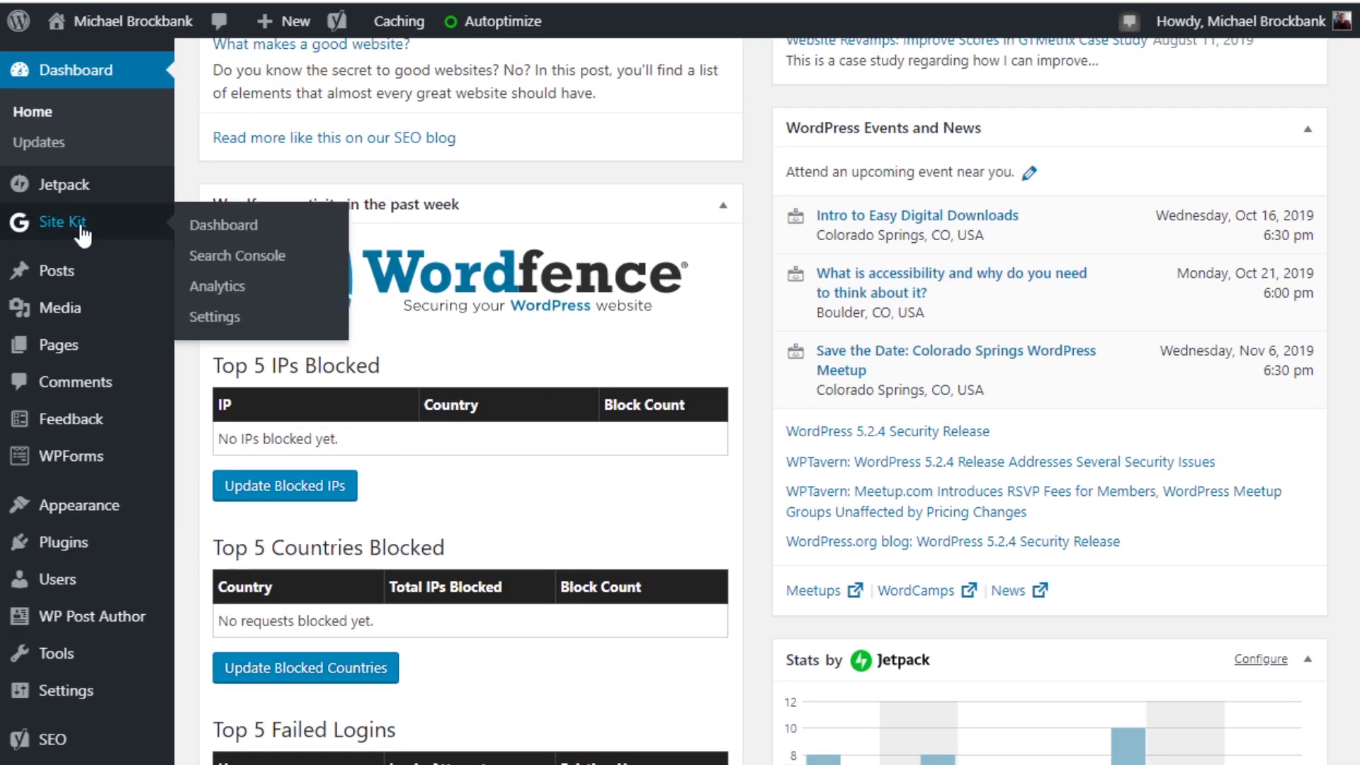
{"action": "left_click", "coordinate": [224, 225]}
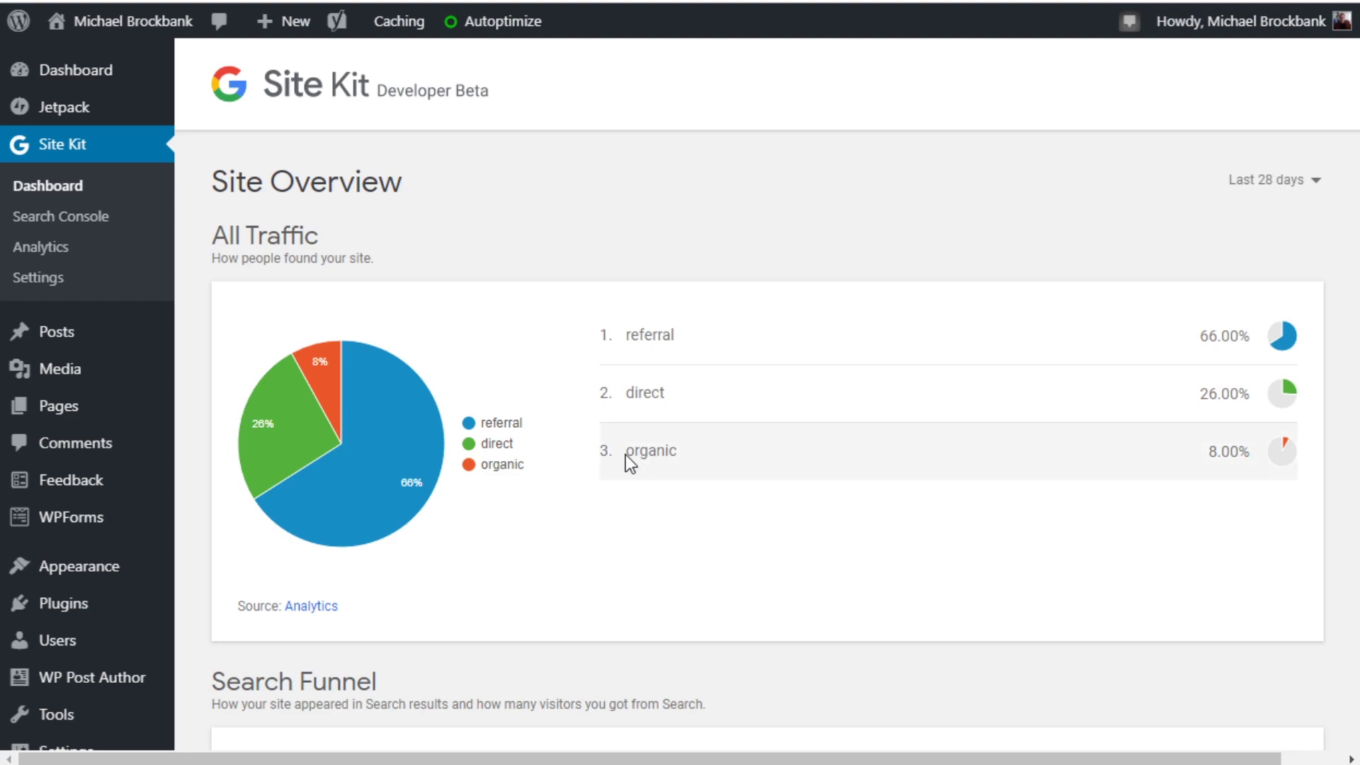
{"action": "left_click_drag", "start_coordinate": [626, 336], "coordinate": [674, 336]}
{"action": "left_click", "coordinate": [721, 567]}
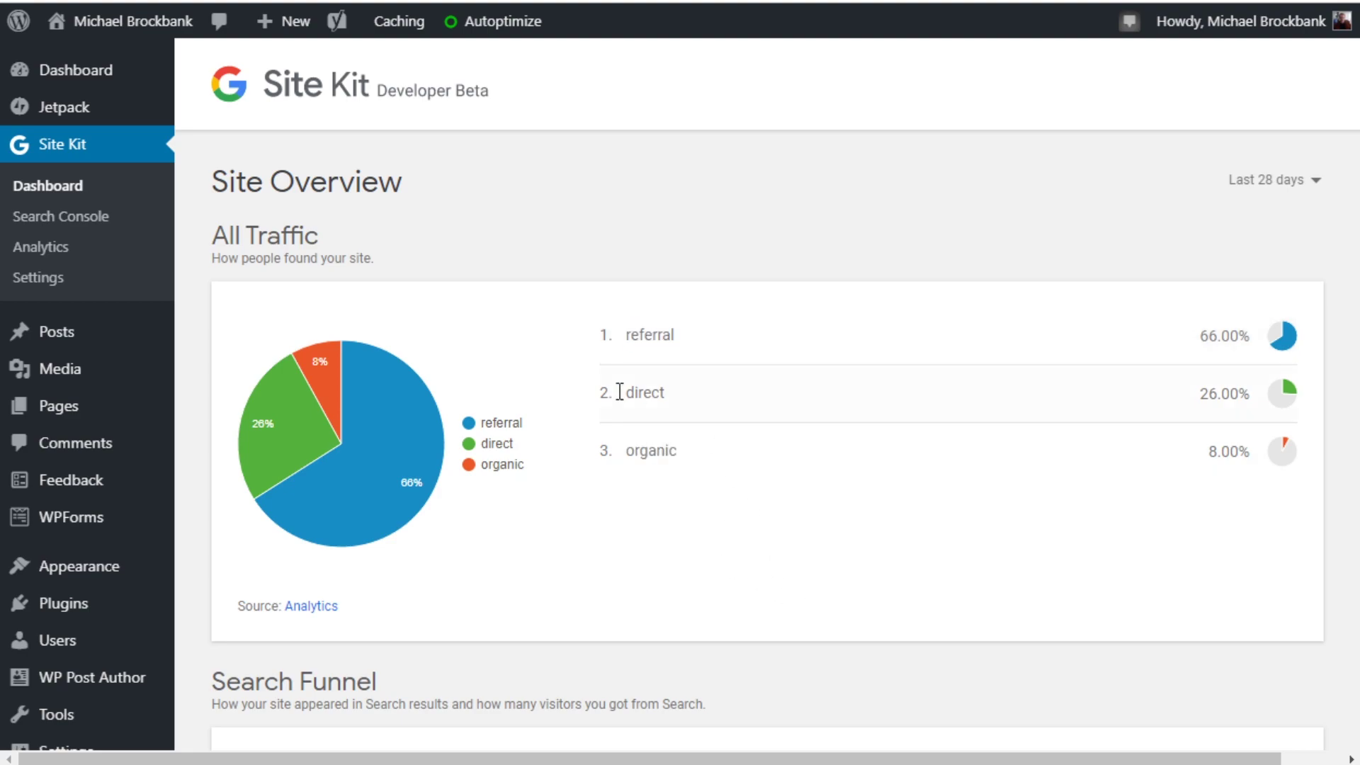
Scroll down through the Search Funnel and Popularity reports.
{"action": "scroll", "coordinate": [700, 512], "scroll_direction": "down", "scroll_amount": 5}
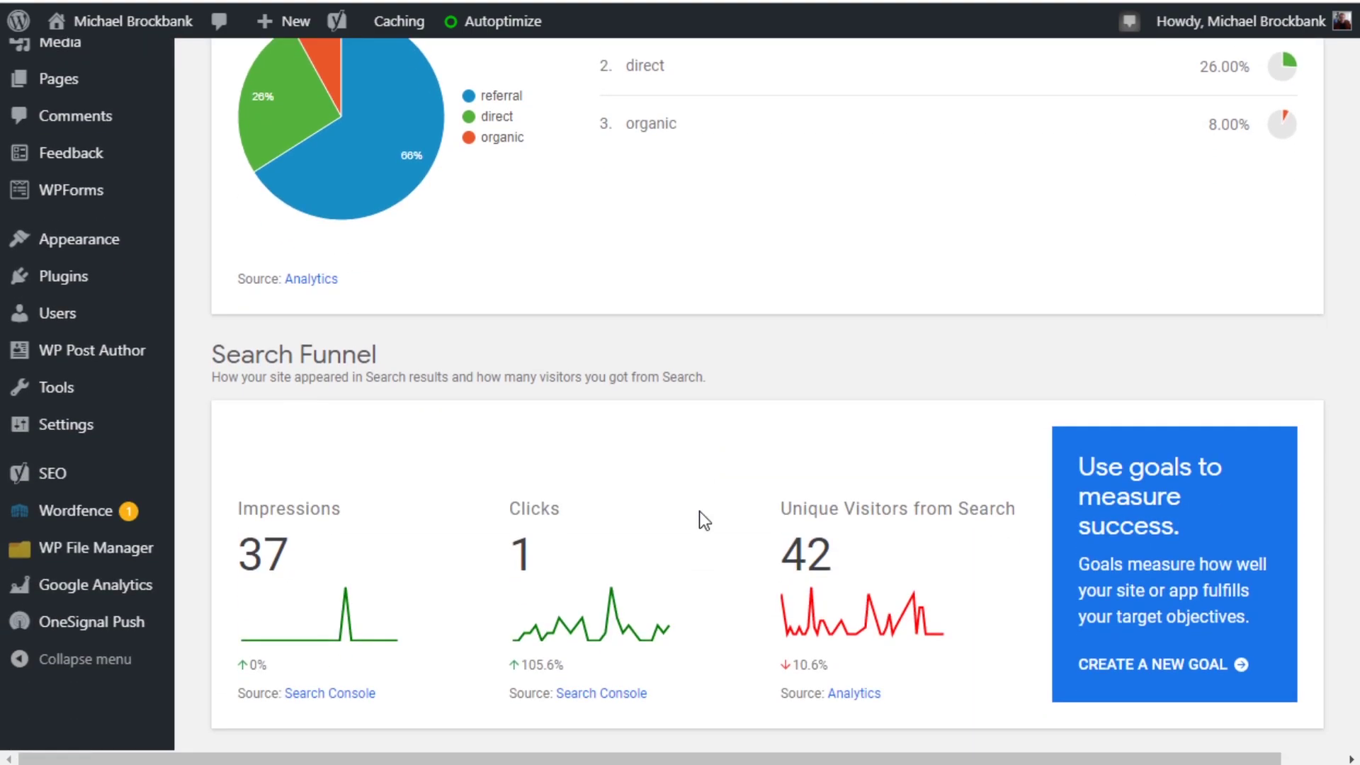
{"action": "scroll", "coordinate": [597, 333], "scroll_direction": "down", "scroll_amount": 3}
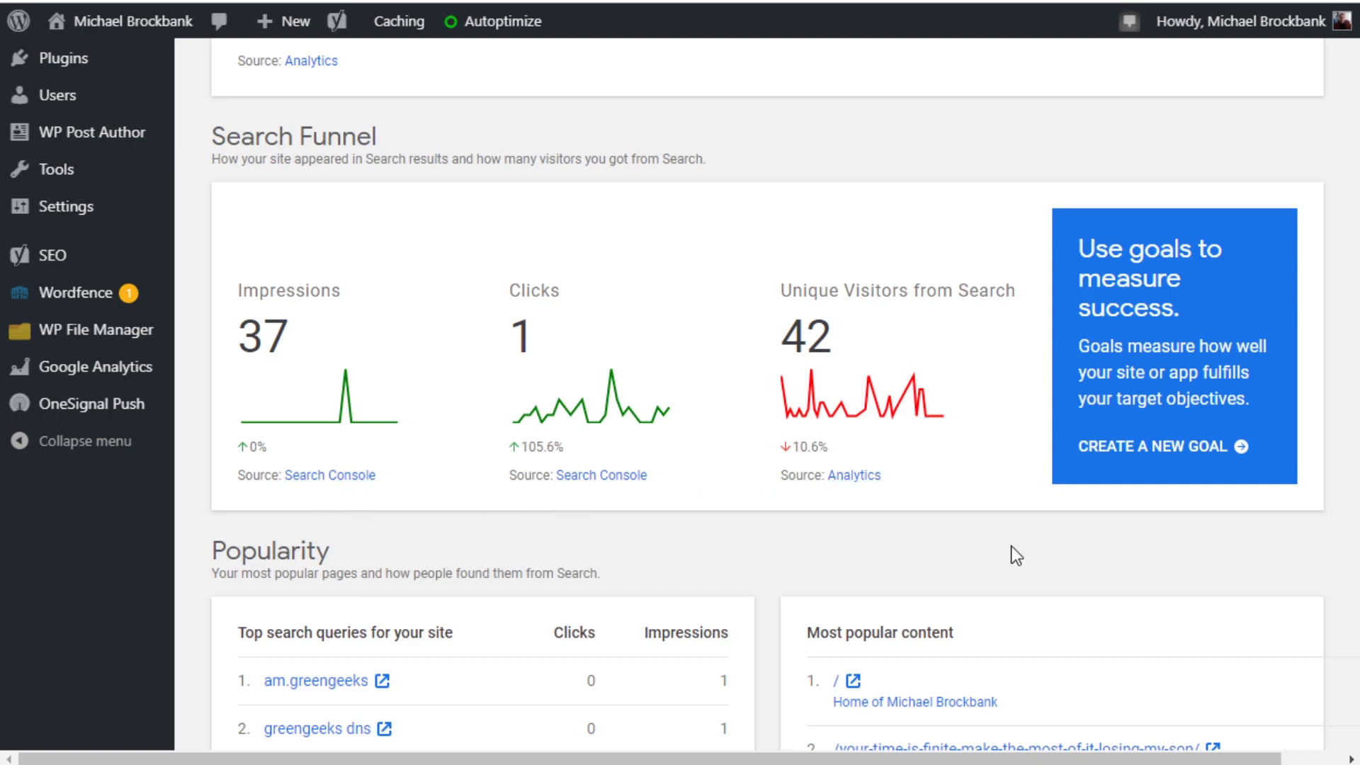
{"action": "scroll", "coordinate": [692, 586], "scroll_direction": "up", "scroll_amount": 2}
{"action": "scroll", "coordinate": [692, 586], "scroll_direction": "down", "scroll_amount": 6}
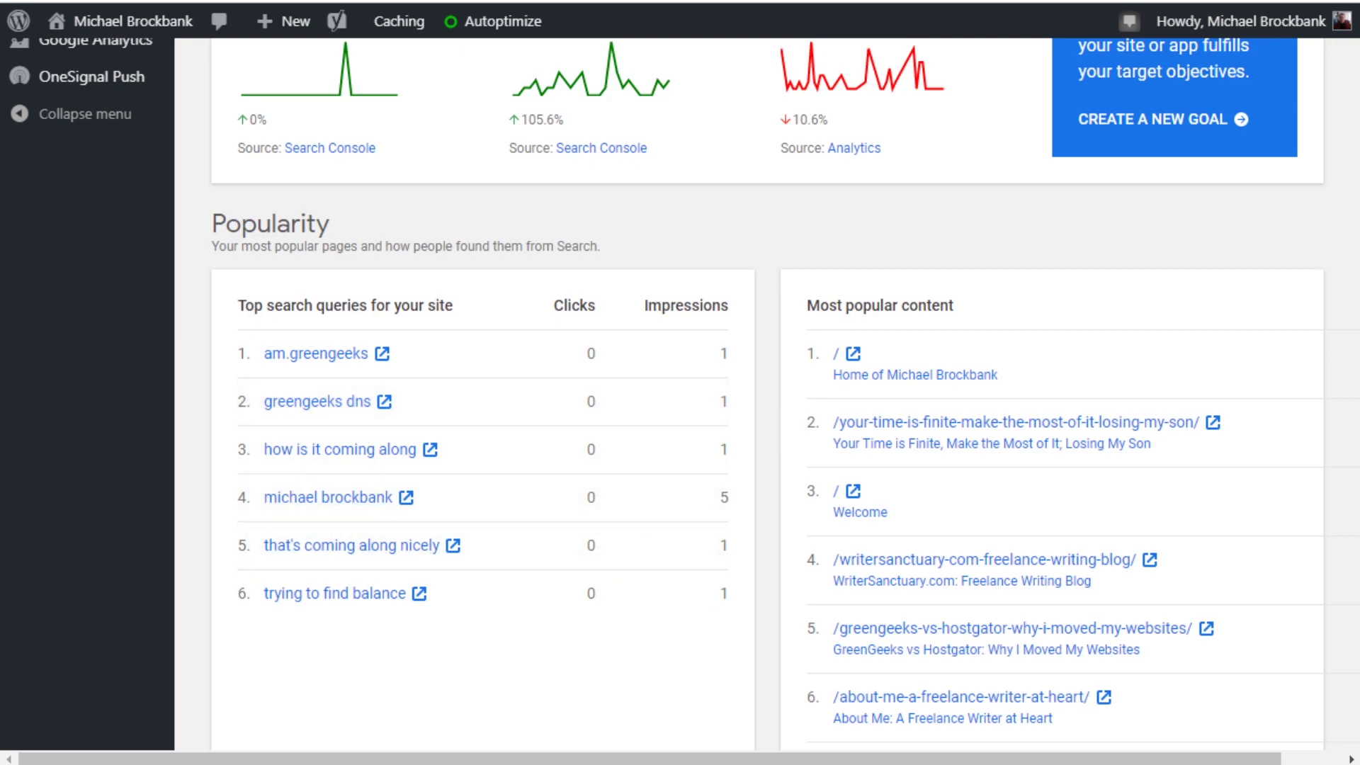
{"action": "scroll", "coordinate": [1041, 380], "scroll_direction": "down", "scroll_amount": 6}
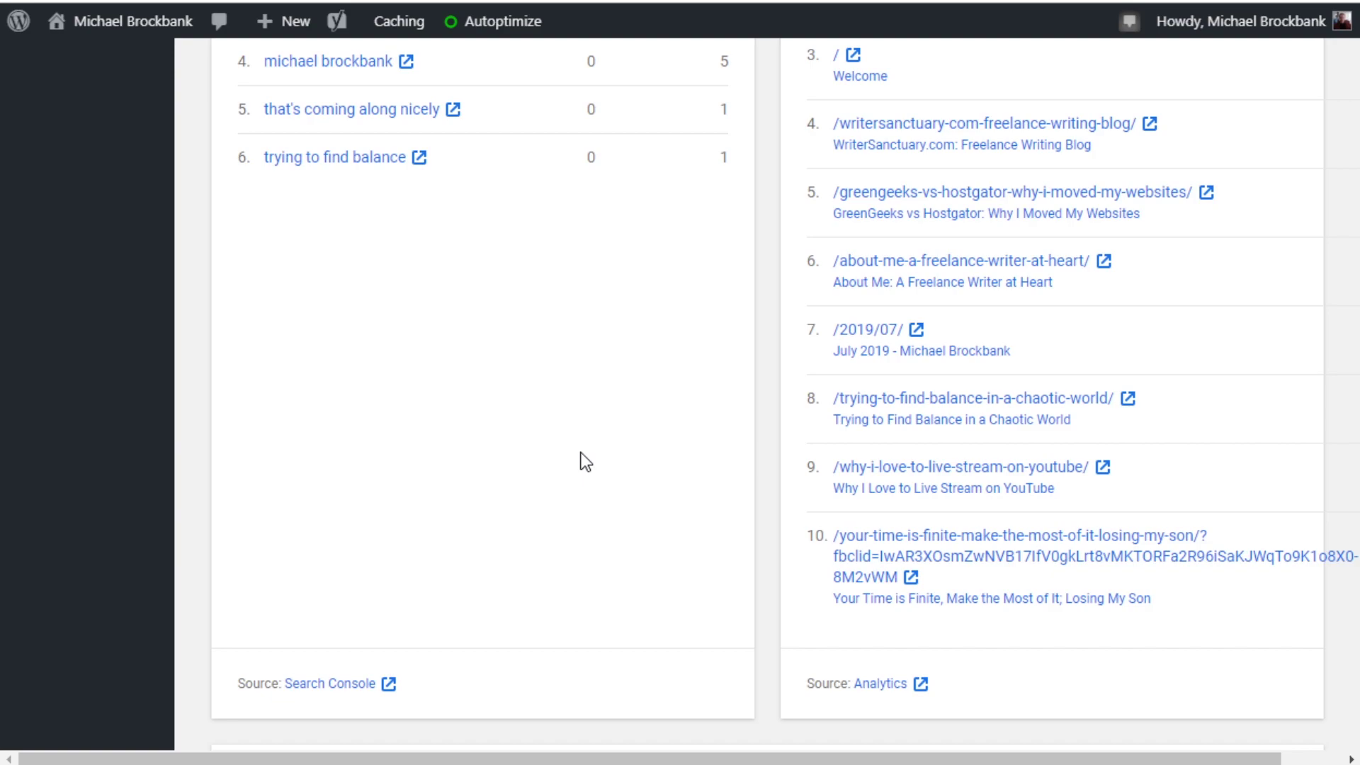
{"action": "scroll", "coordinate": [585, 462], "scroll_direction": "down", "scroll_amount": 8}
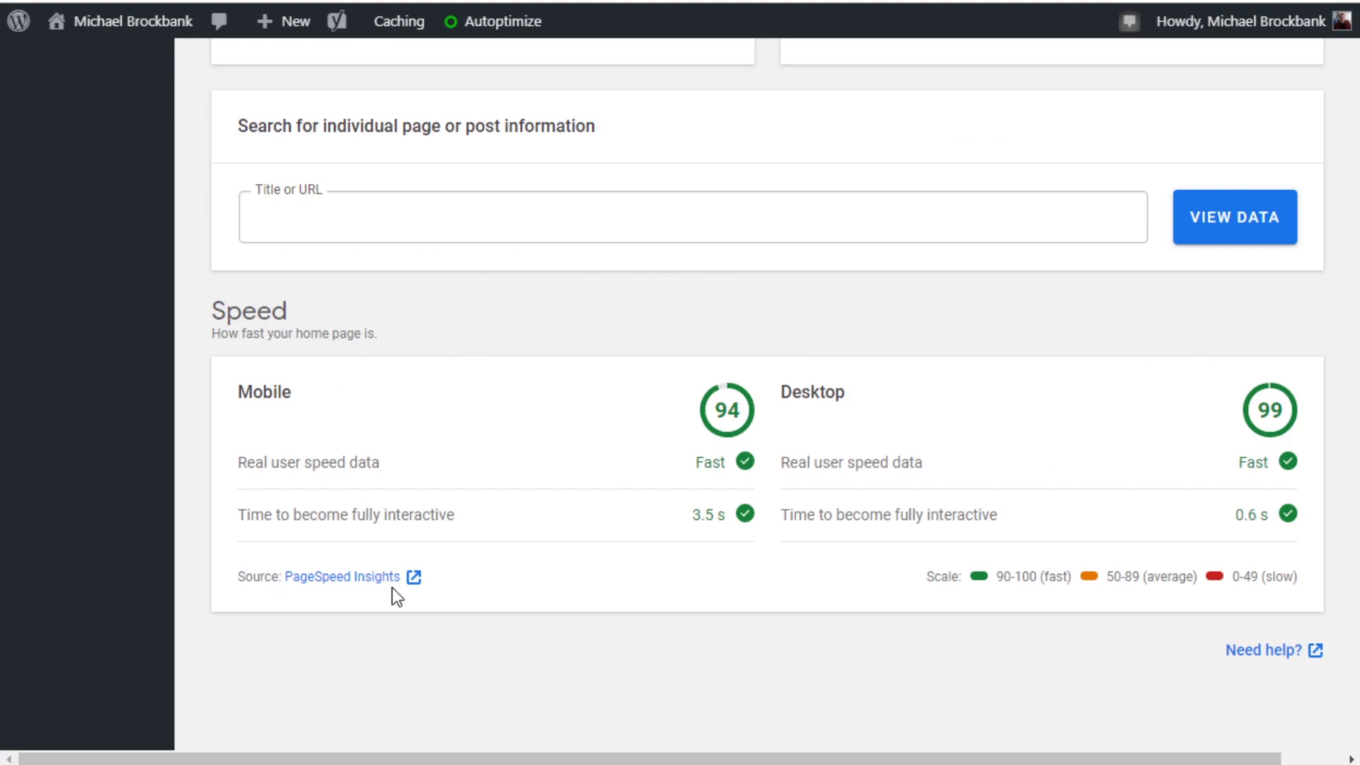
{"action": "double_click", "coordinate": [721, 411]}
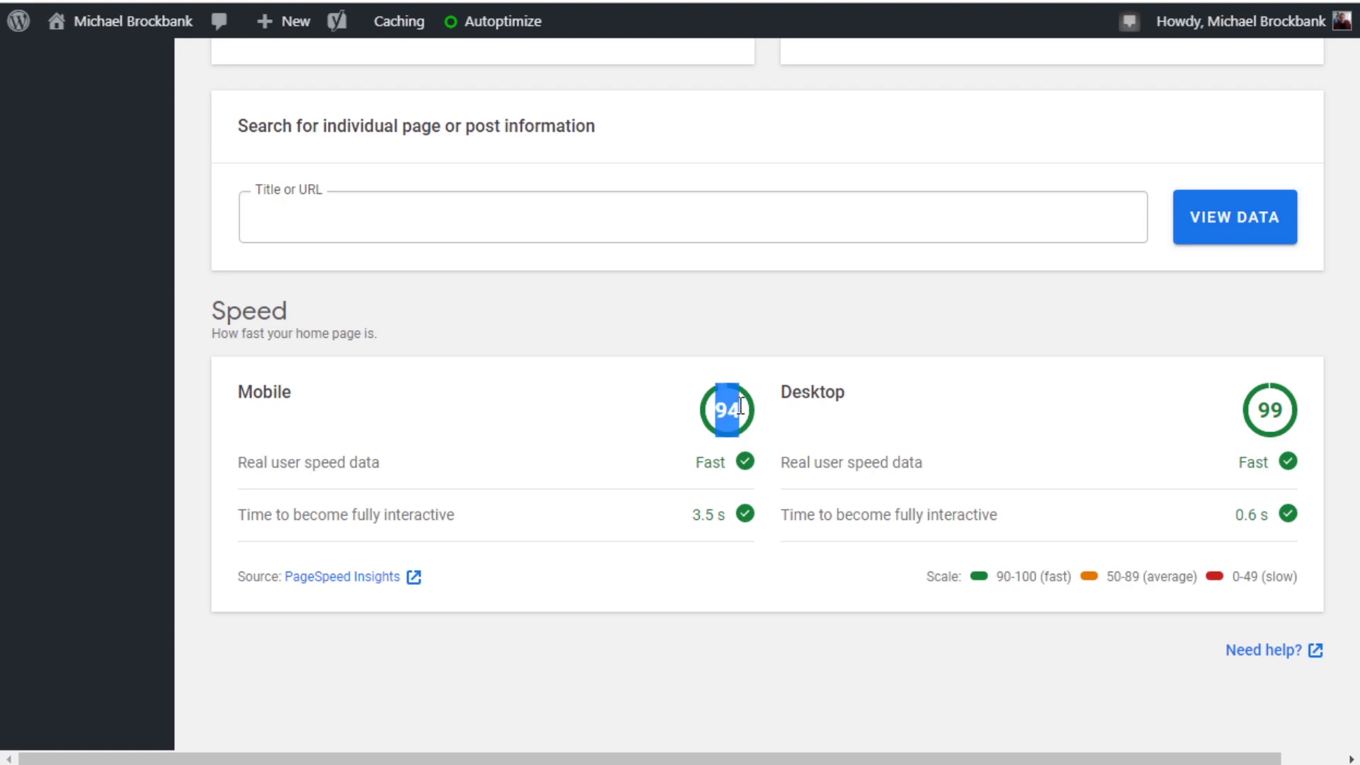
{"action": "double_click", "coordinate": [1268, 408]}
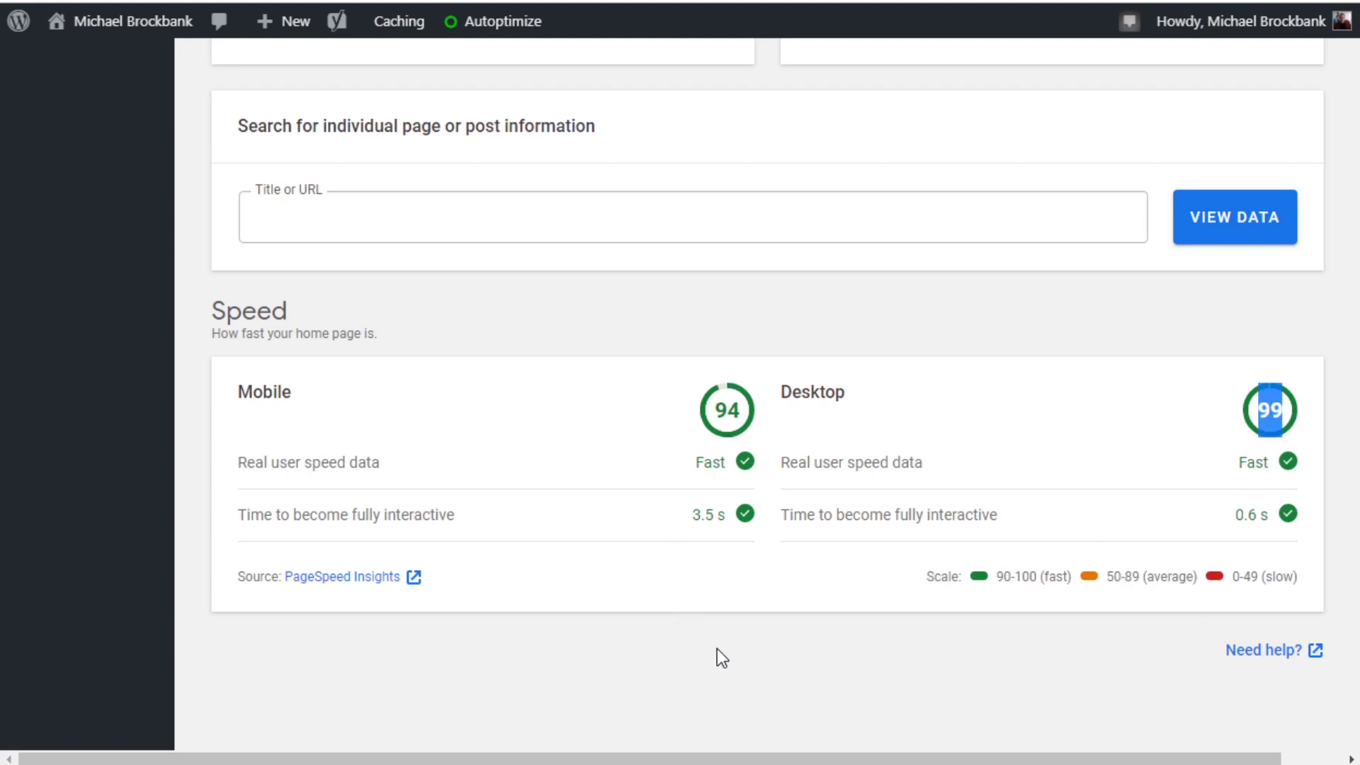
{"action": "left_click", "coordinate": [728, 592]}
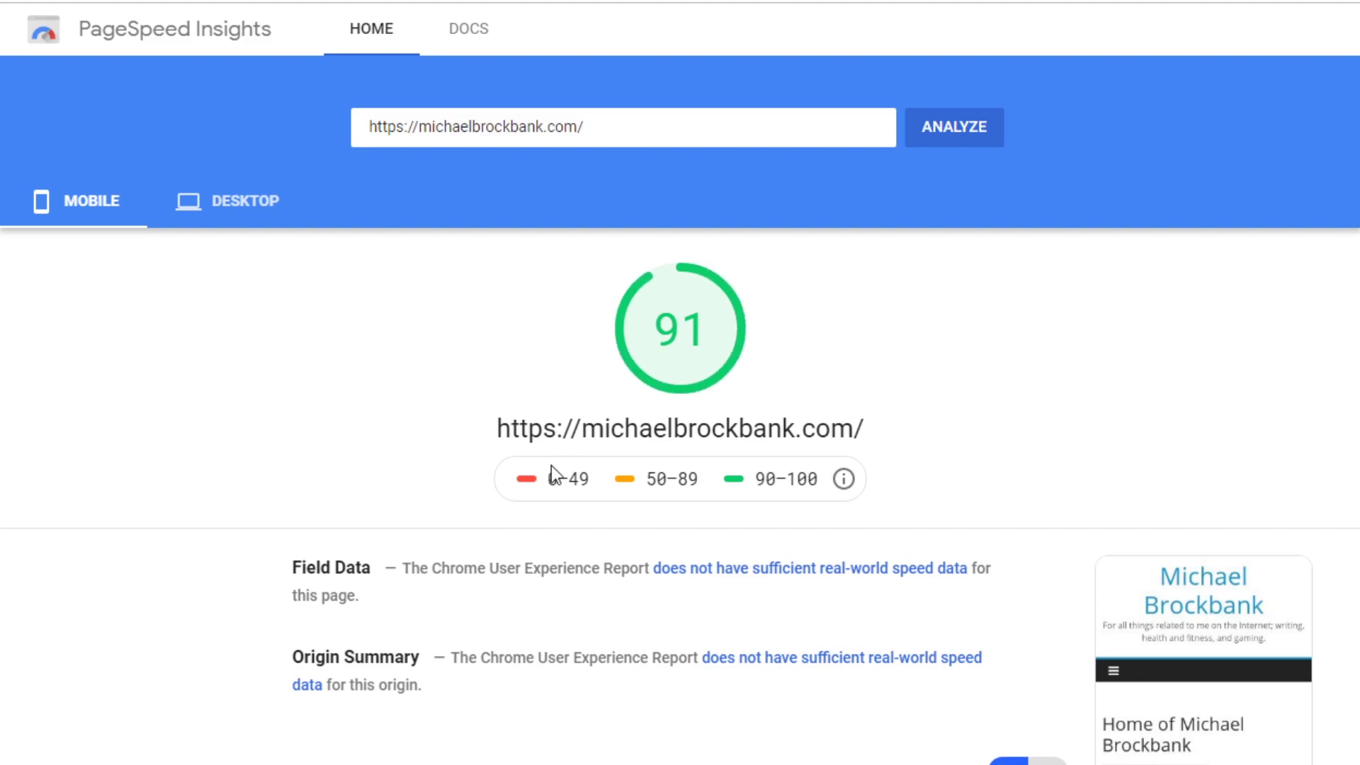
{"action": "scroll", "coordinate": [551, 466], "scroll_direction": "down", "scroll_amount": 12}
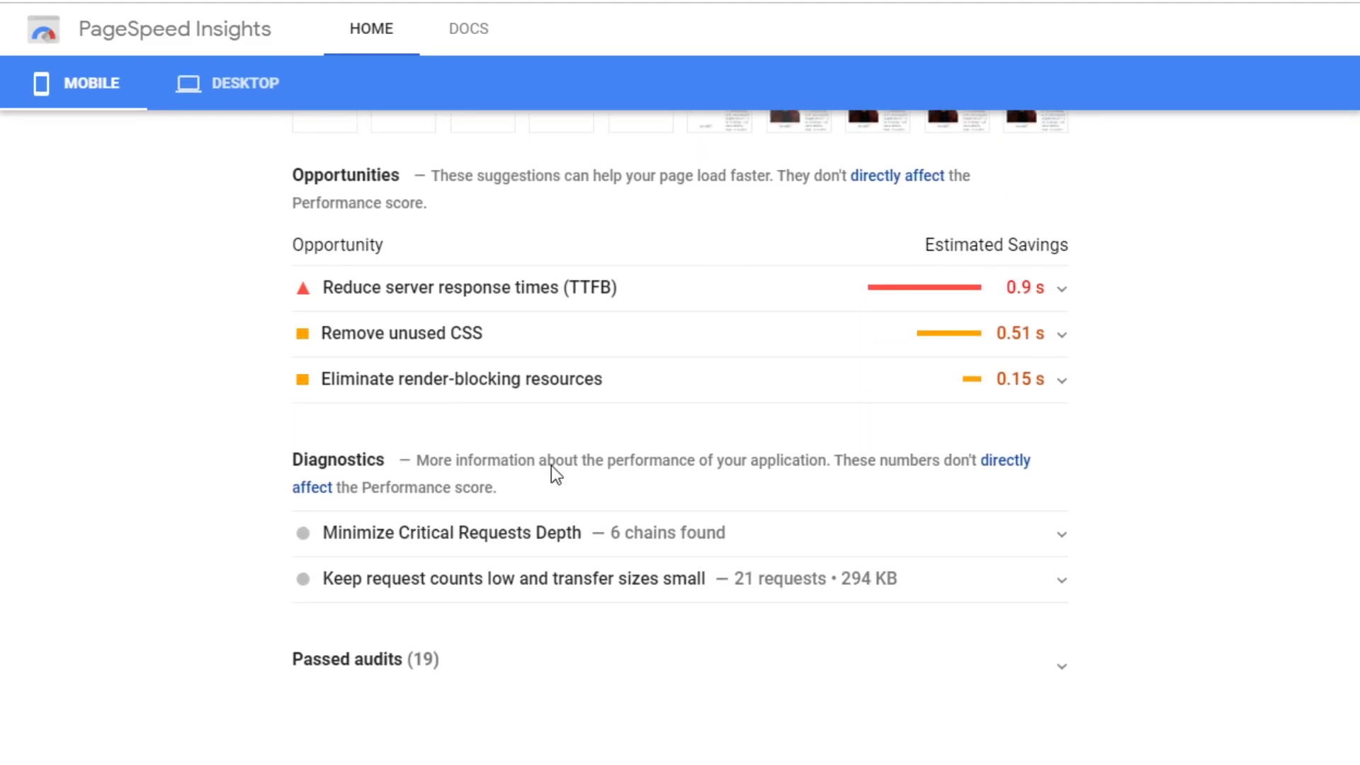
{"action": "scroll", "coordinate": [551, 466], "scroll_direction": "down", "scroll_amount": 2}
{"action": "scroll", "coordinate": [1187, 507], "scroll_direction": "up", "scroll_amount": 2}
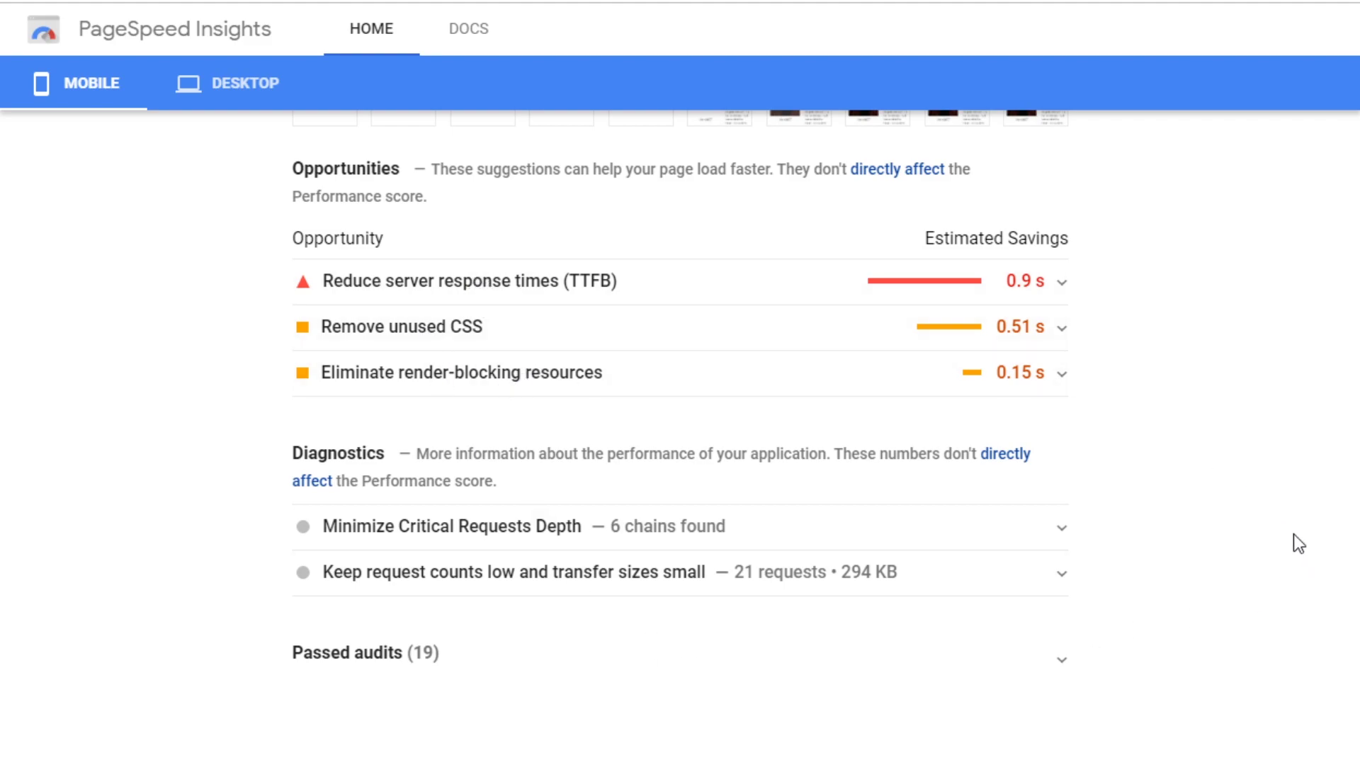
{"action": "scroll", "coordinate": [1192, 542], "scroll_direction": "up", "scroll_amount": 8}
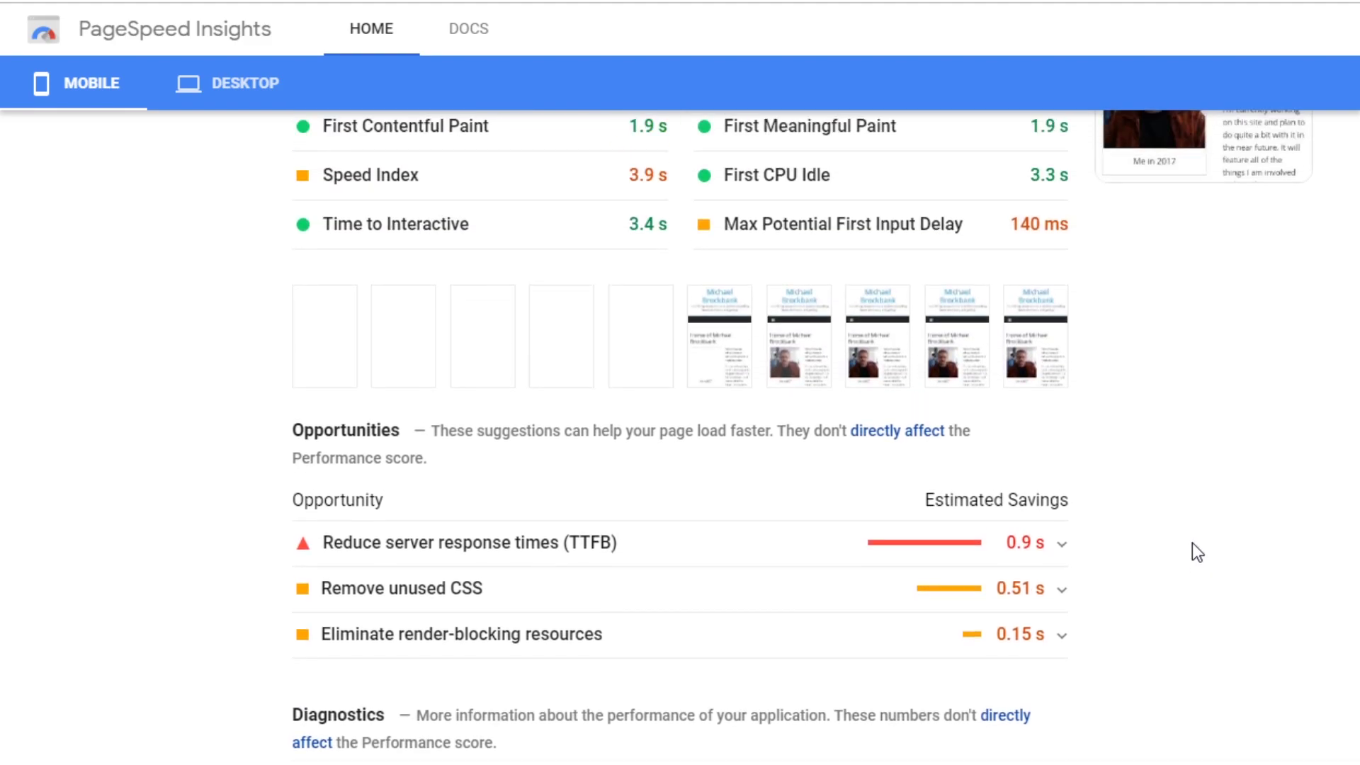
{"action": "scroll", "coordinate": [1204, 563], "scroll_direction": "up", "scroll_amount": 5}
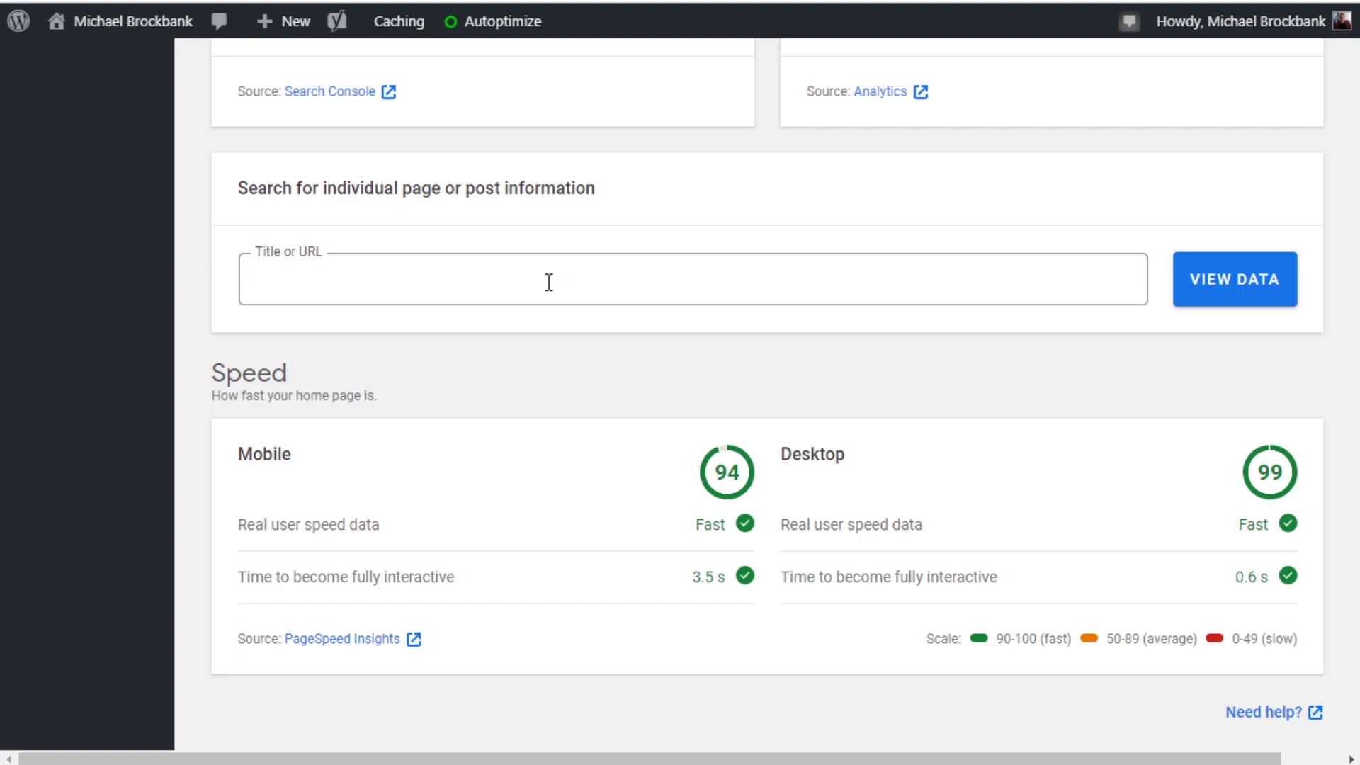
Search 'Losing' and load detailed page stats for the 'Losing My Son' post.
{"action": "left_click", "coordinate": [549, 282]}
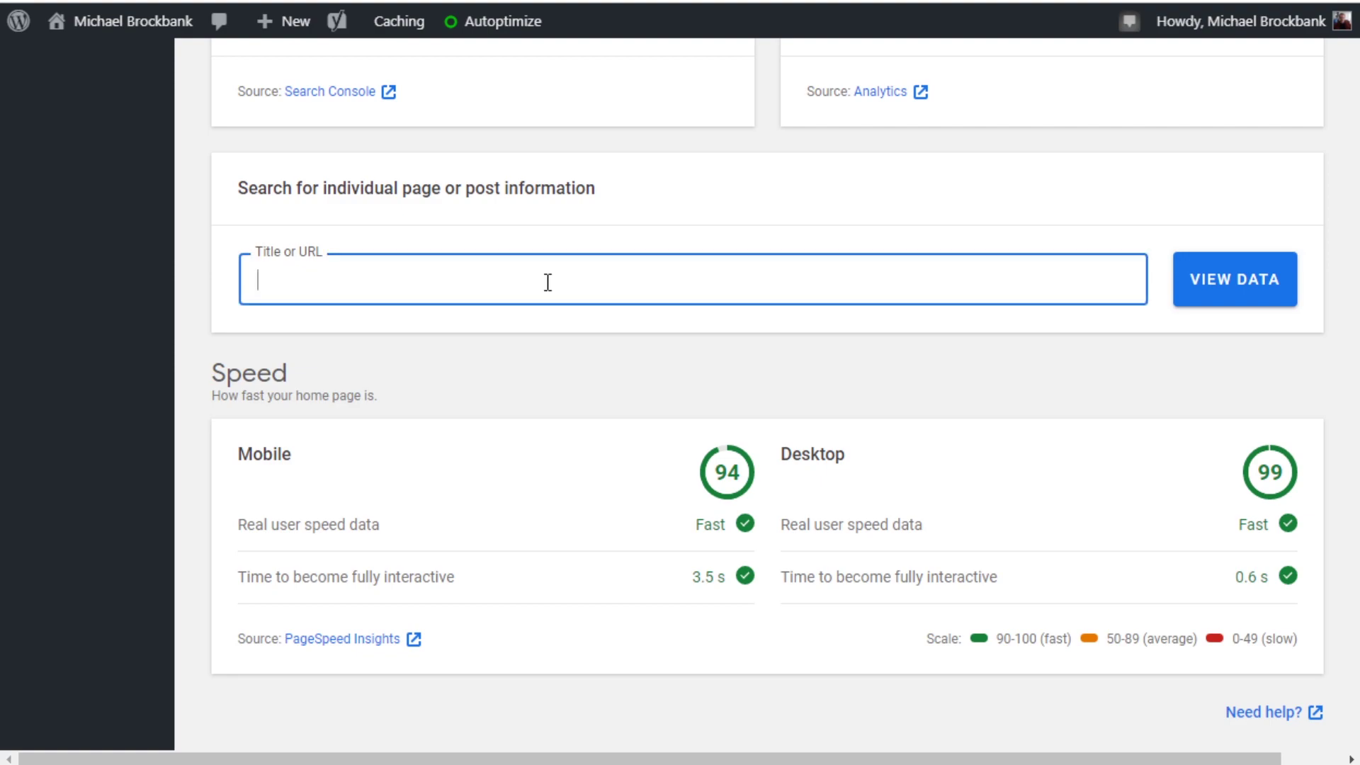
{"action": "type", "text": "Losing"}
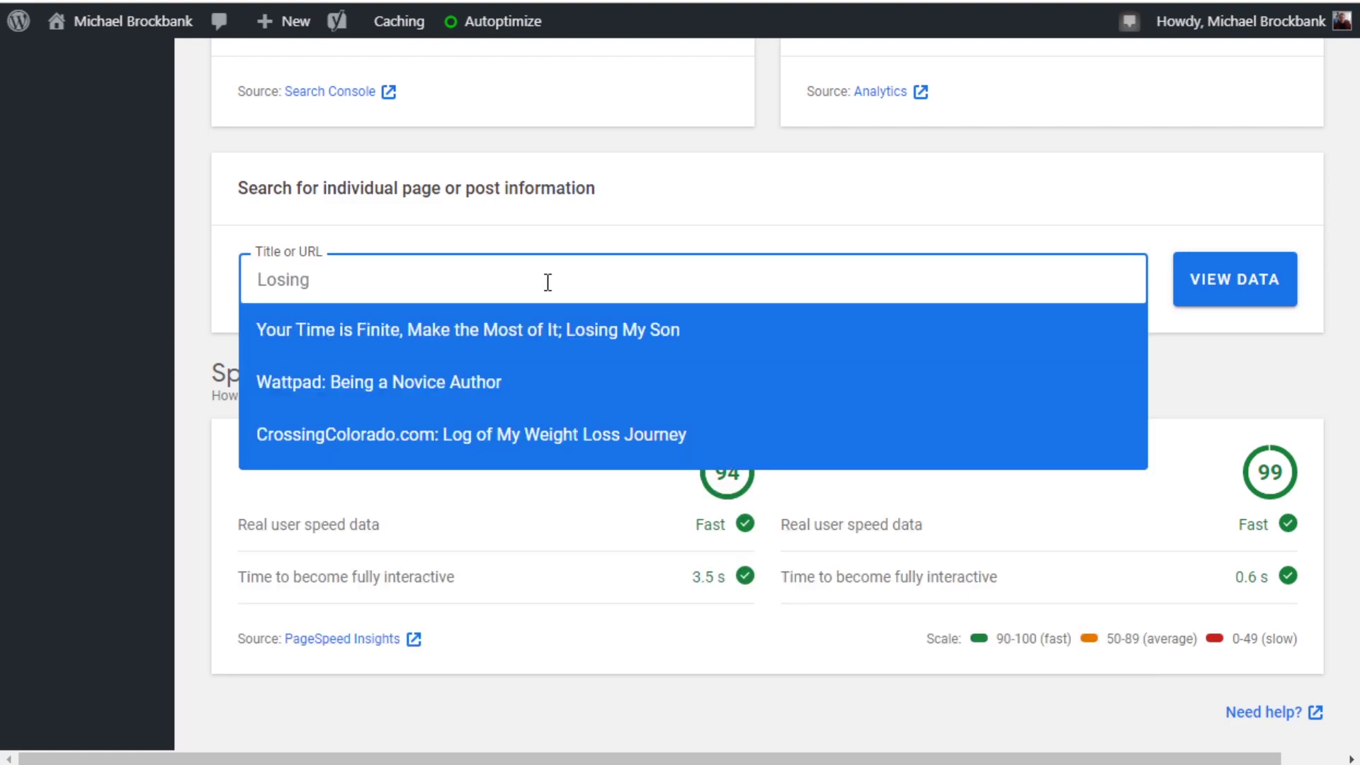
{"action": "left_click", "coordinate": [598, 328]}
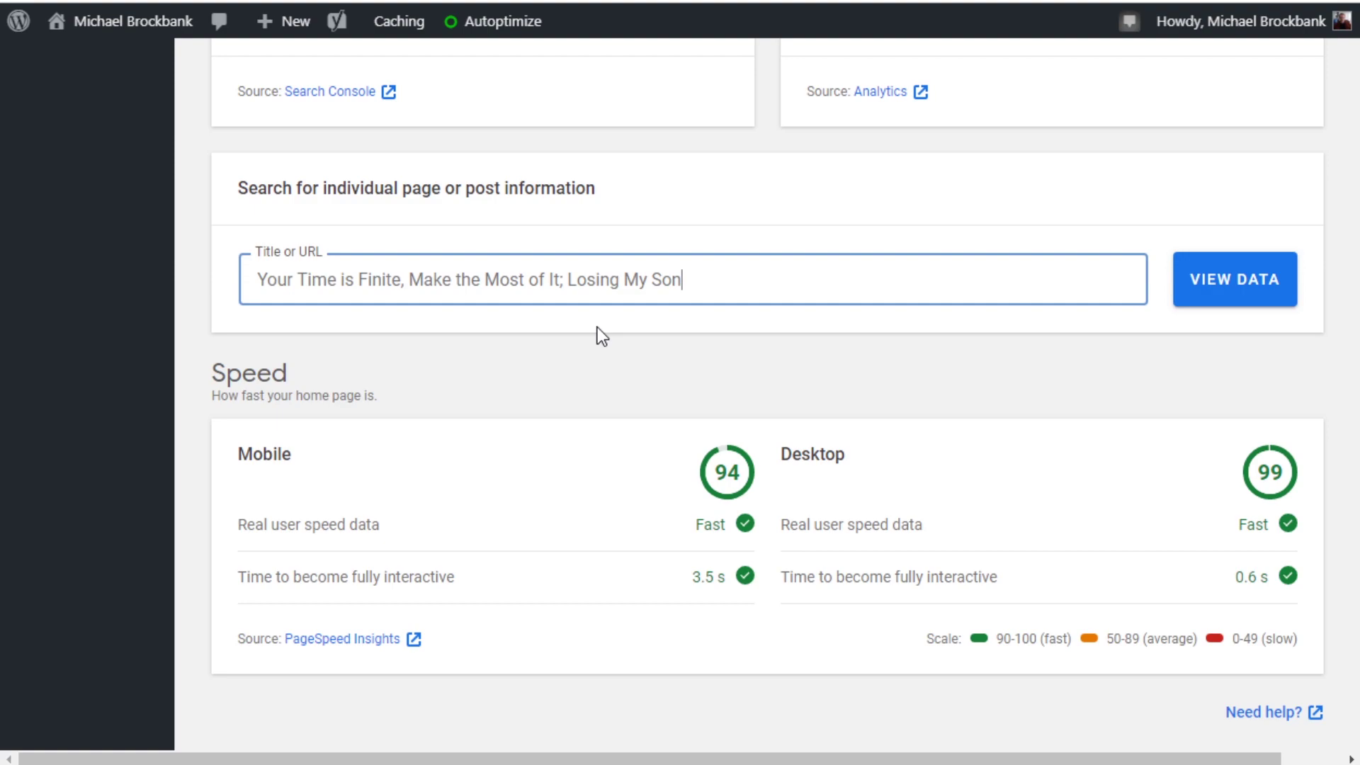
{"action": "left_click", "coordinate": [1240, 285]}
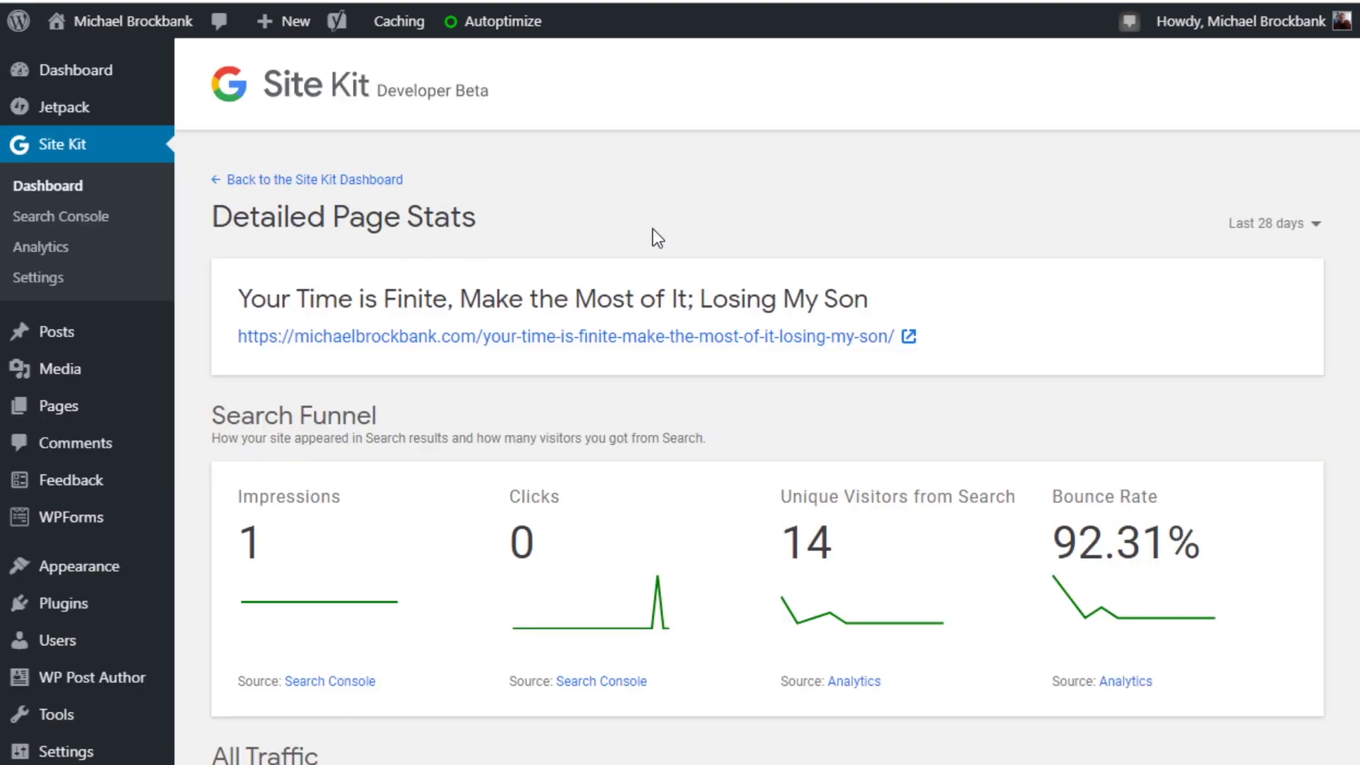
{"action": "scroll", "coordinate": [992, 194], "scroll_direction": "down", "scroll_amount": 5}
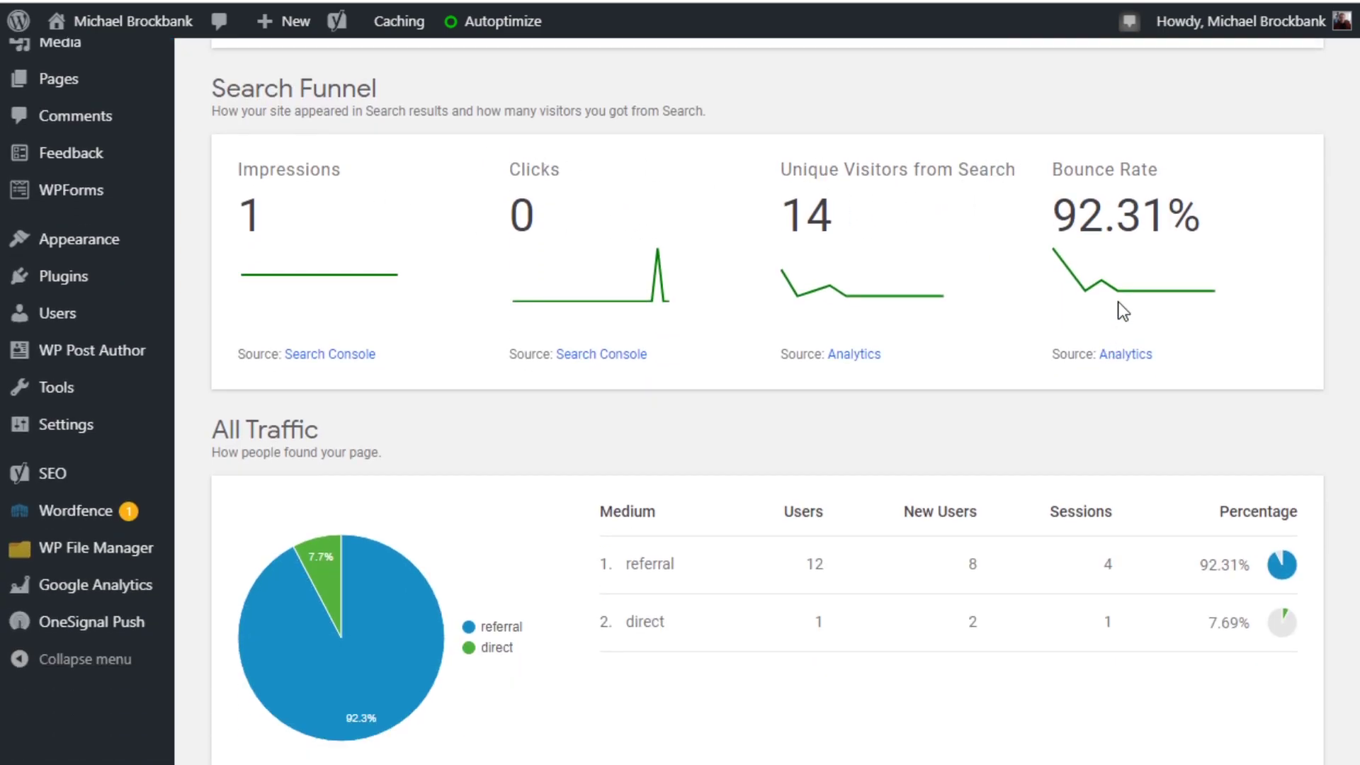
{"action": "scroll", "coordinate": [668, 370], "scroll_direction": "down", "scroll_amount": 6}
{"action": "scroll", "coordinate": [834, 376], "scroll_direction": "up", "scroll_amount": 3}
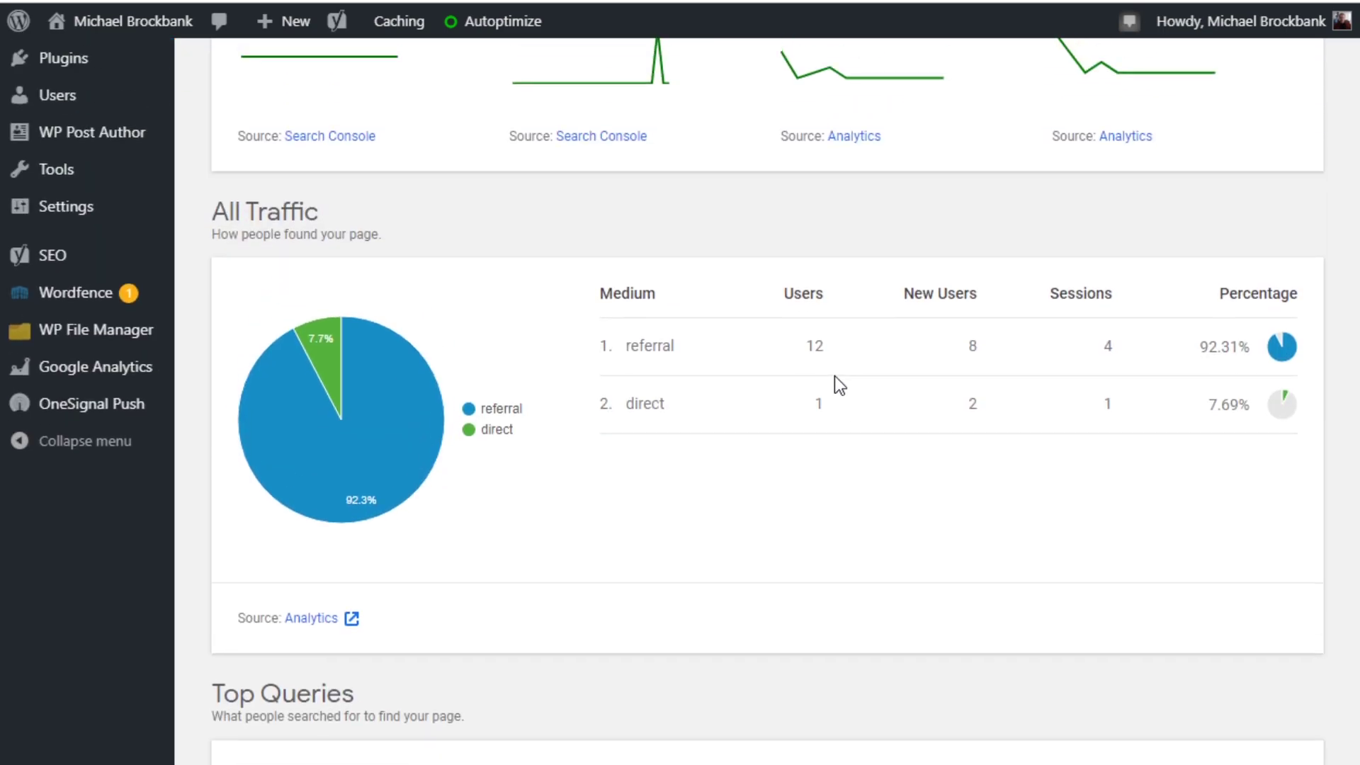
{"action": "scroll", "coordinate": [836, 519], "scroll_direction": "down", "scroll_amount": 3}
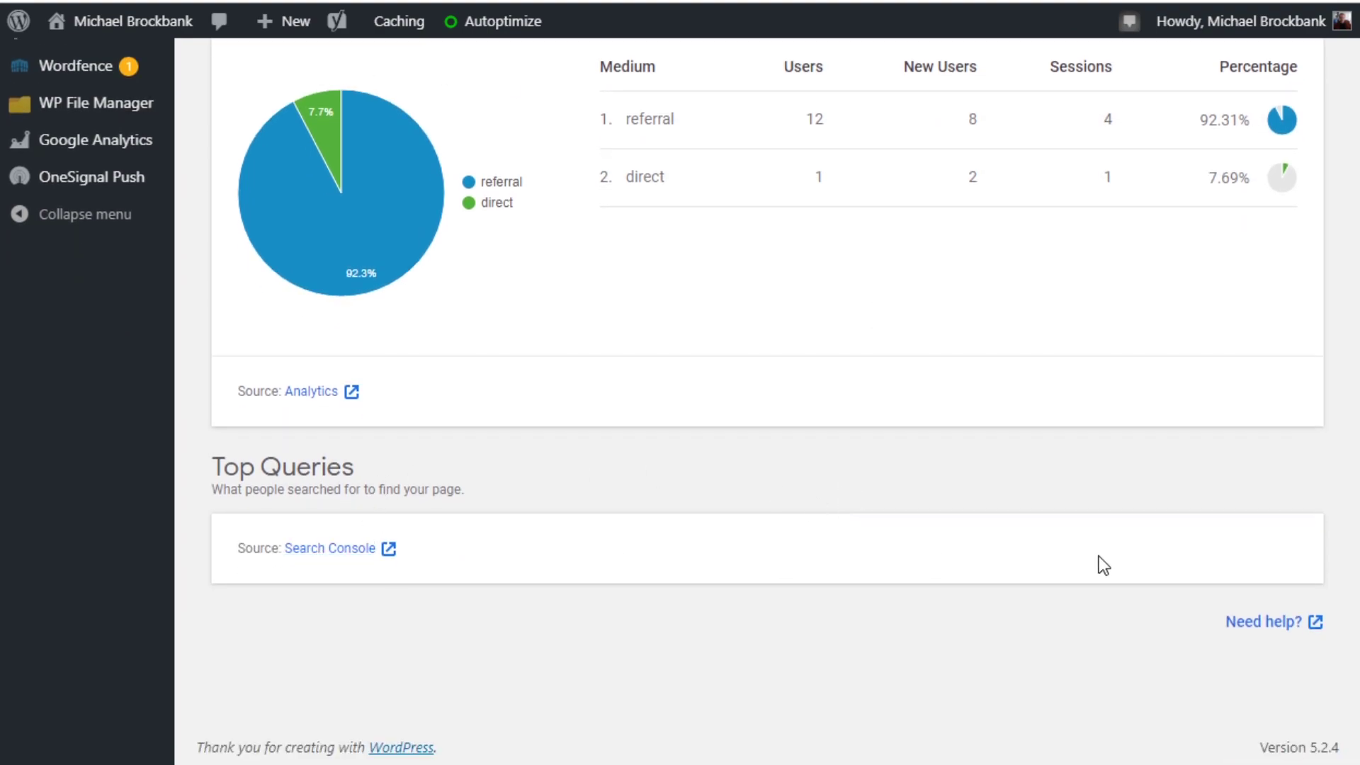
{"action": "scroll", "coordinate": [827, 487], "scroll_direction": "up", "scroll_amount": 15}
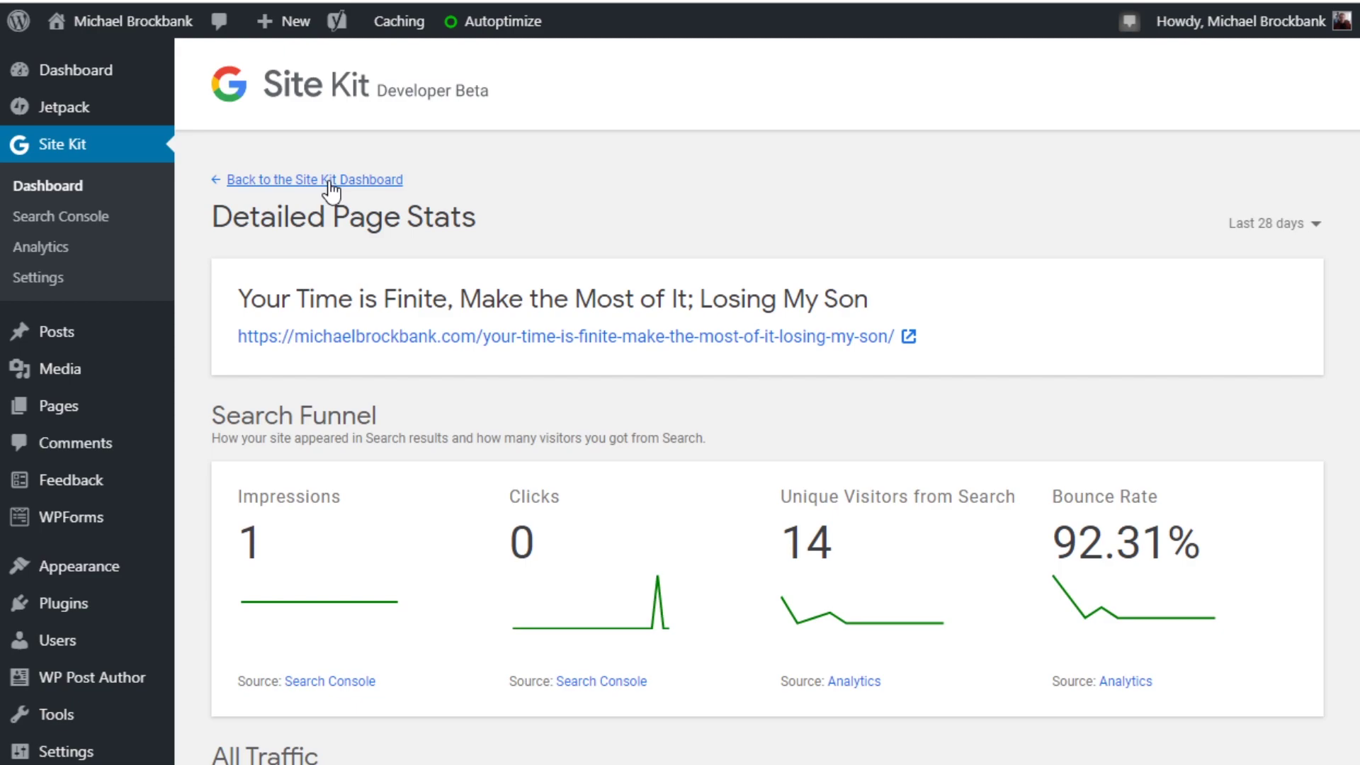
Return to the Site Kit overview and search page stats for posts matching 'Green'.
{"action": "left_click", "coordinate": [332, 180]}
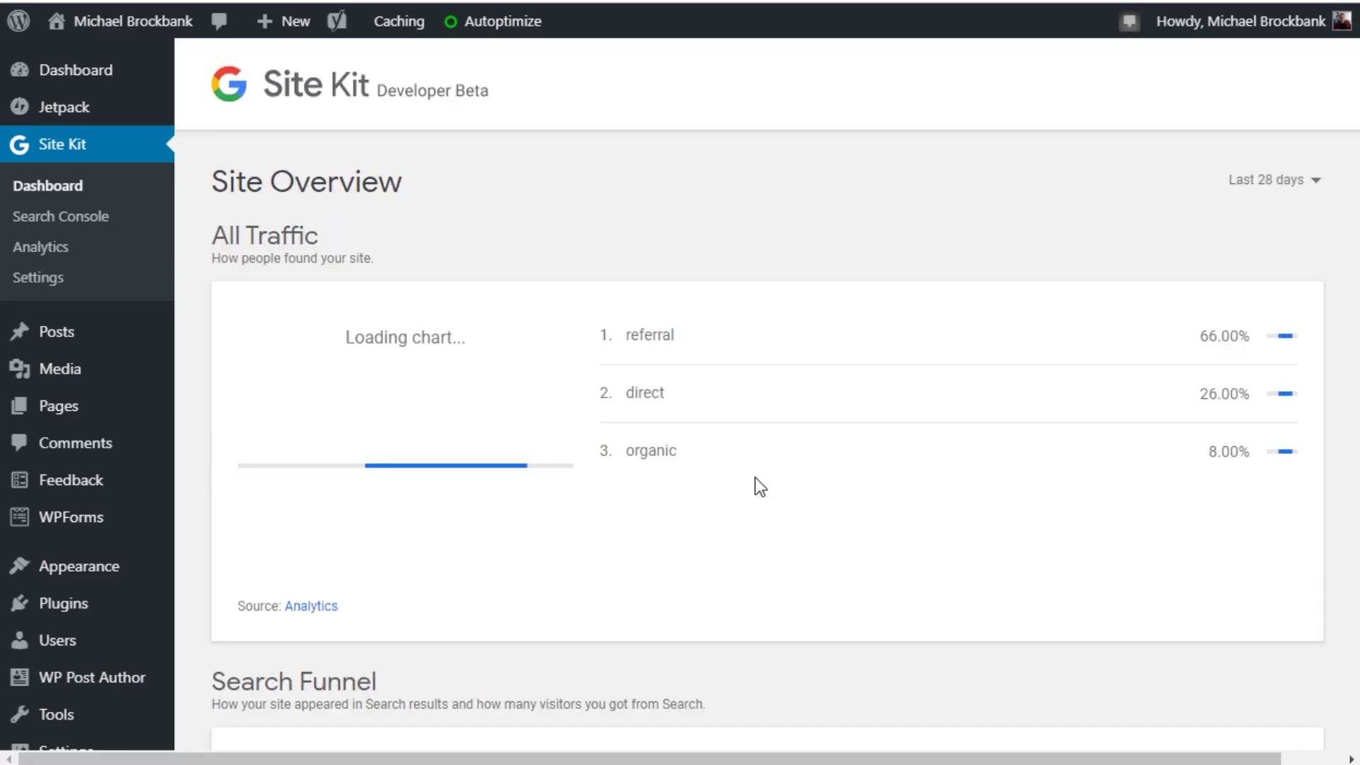
{"action": "scroll", "coordinate": [708, 578], "scroll_direction": "down", "scroll_amount": 12}
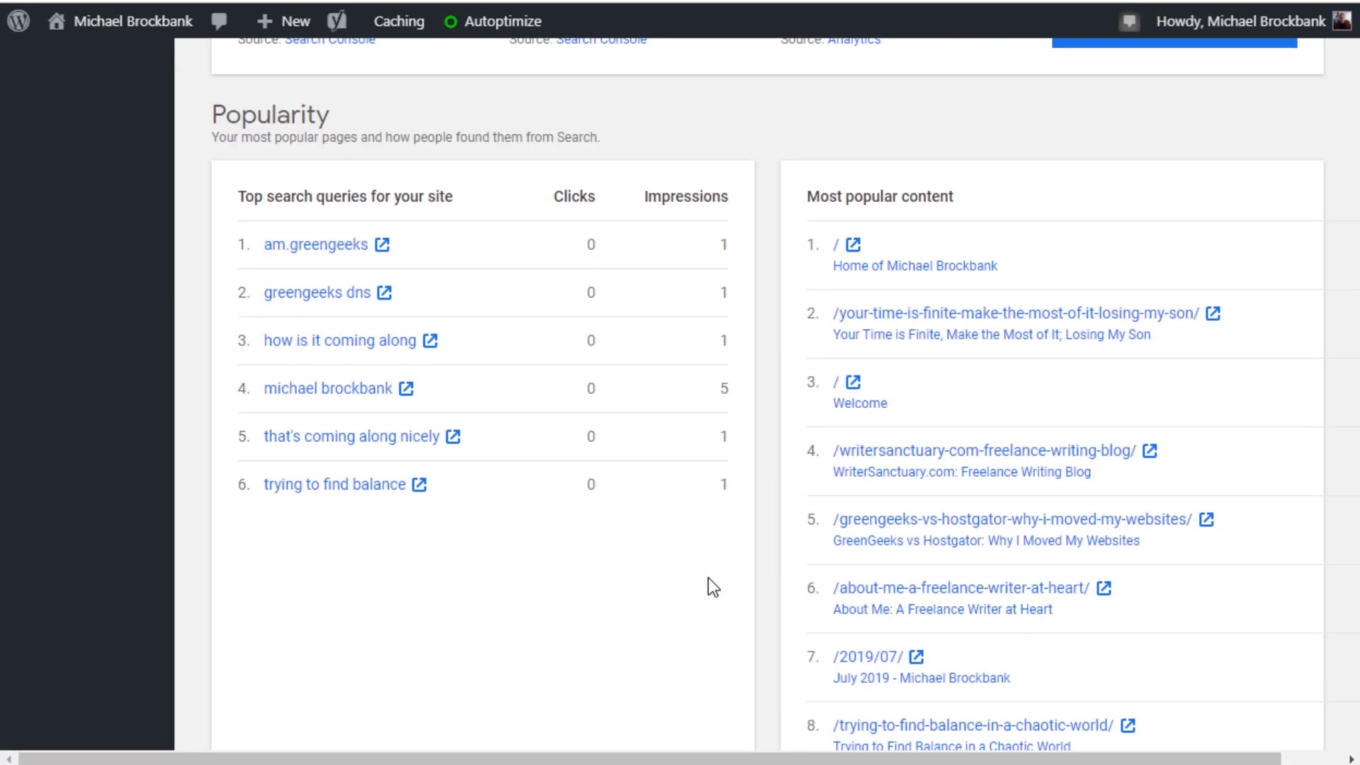
{"action": "scroll", "coordinate": [708, 576], "scroll_direction": "down", "scroll_amount": 10}
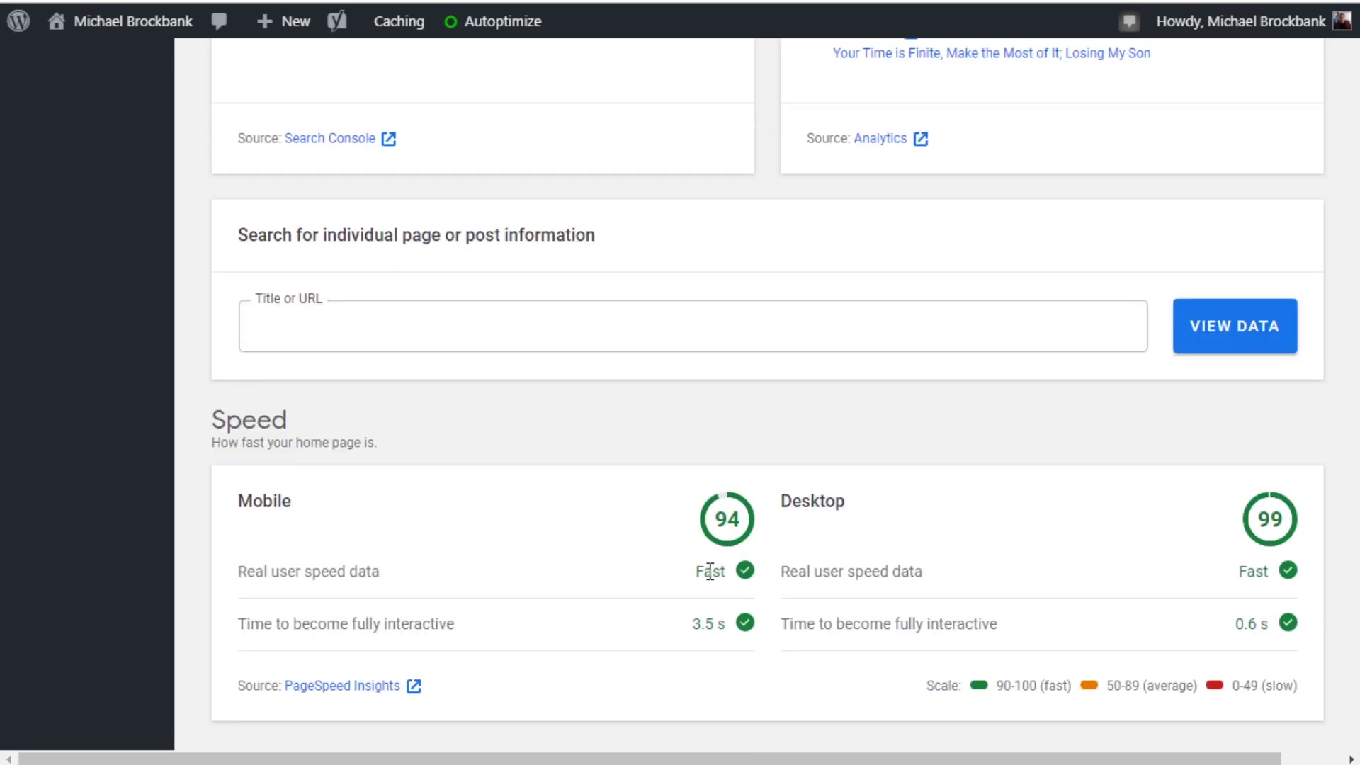
{"action": "left_click", "coordinate": [812, 327]}
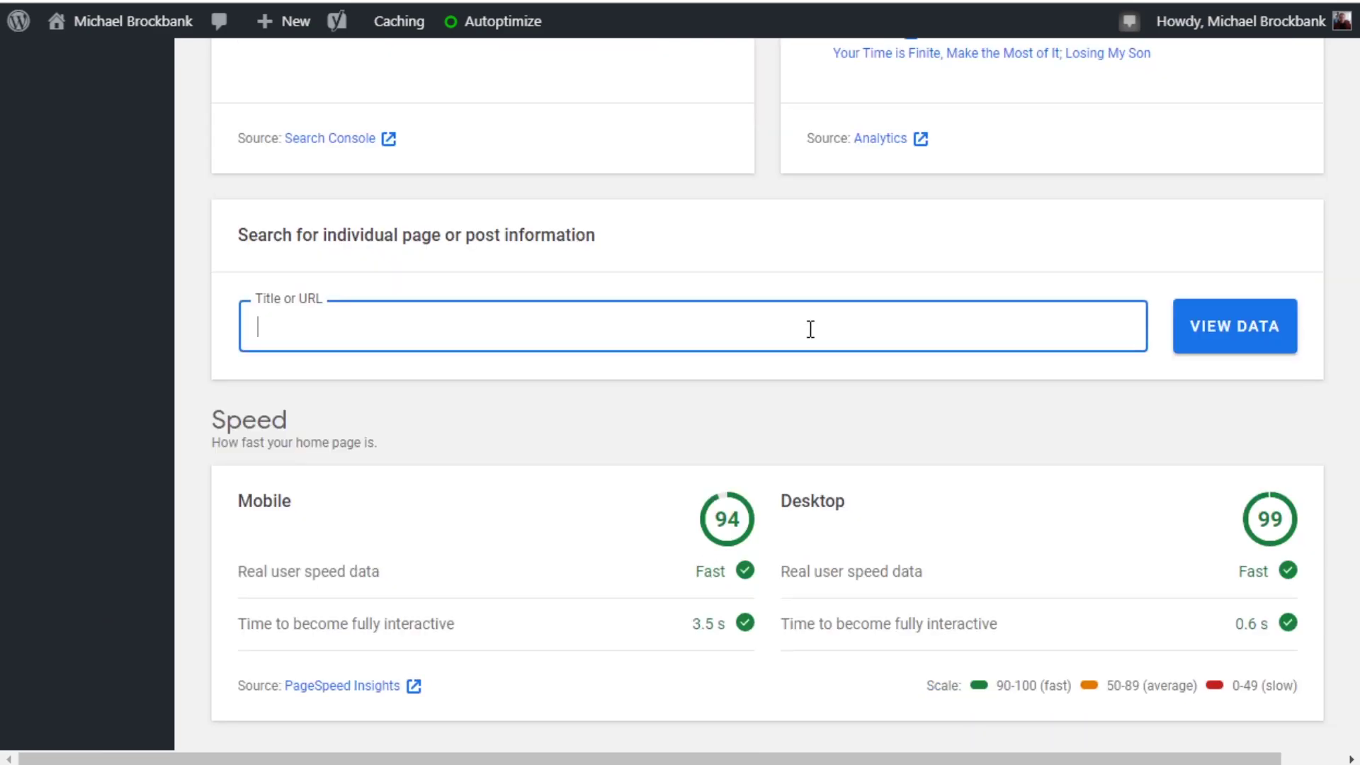
{"action": "type", "text": "Green"}
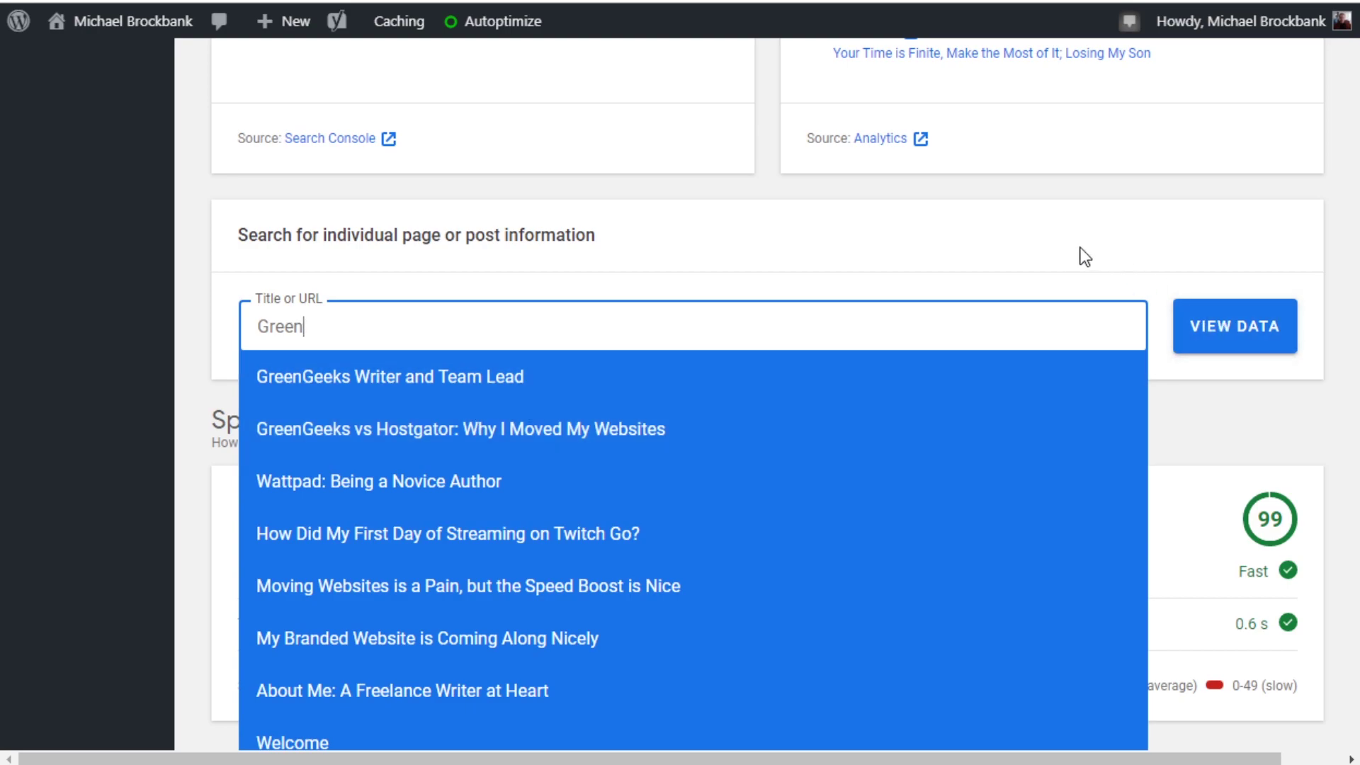
{"action": "left_click", "coordinate": [1061, 250]}
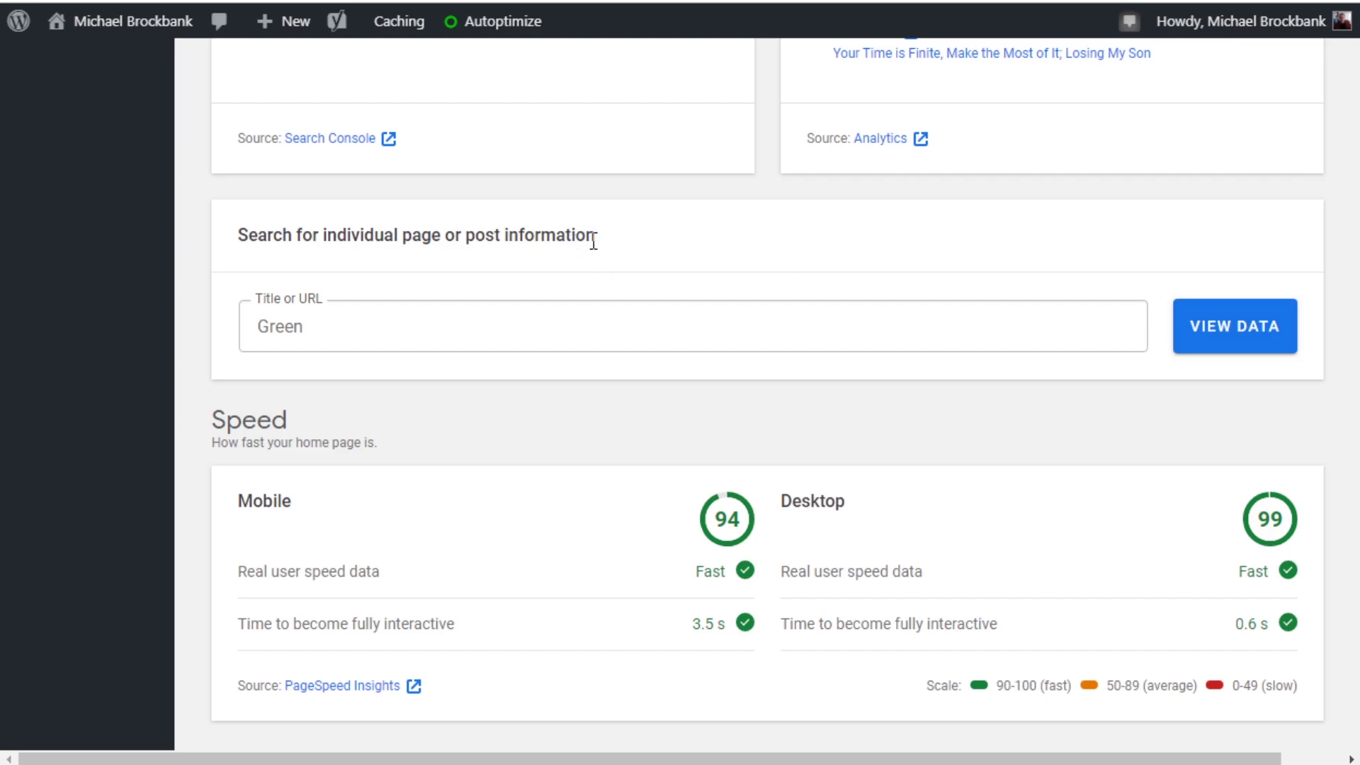
{"action": "scroll", "coordinate": [611, 324], "scroll_direction": "up", "scroll_amount": 20}
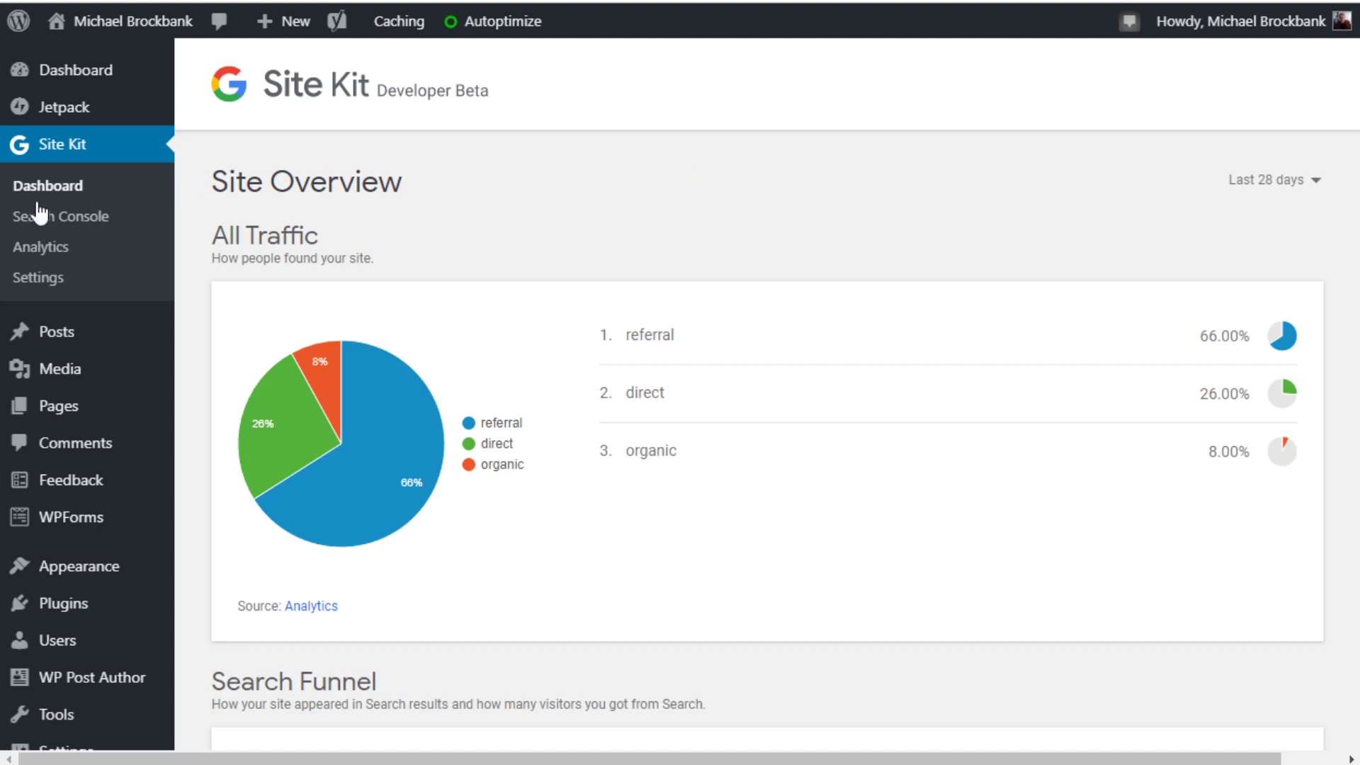
Open Site Kit's Search Console report and browse its overview and Top search queries.
{"action": "left_click", "coordinate": [97, 227]}
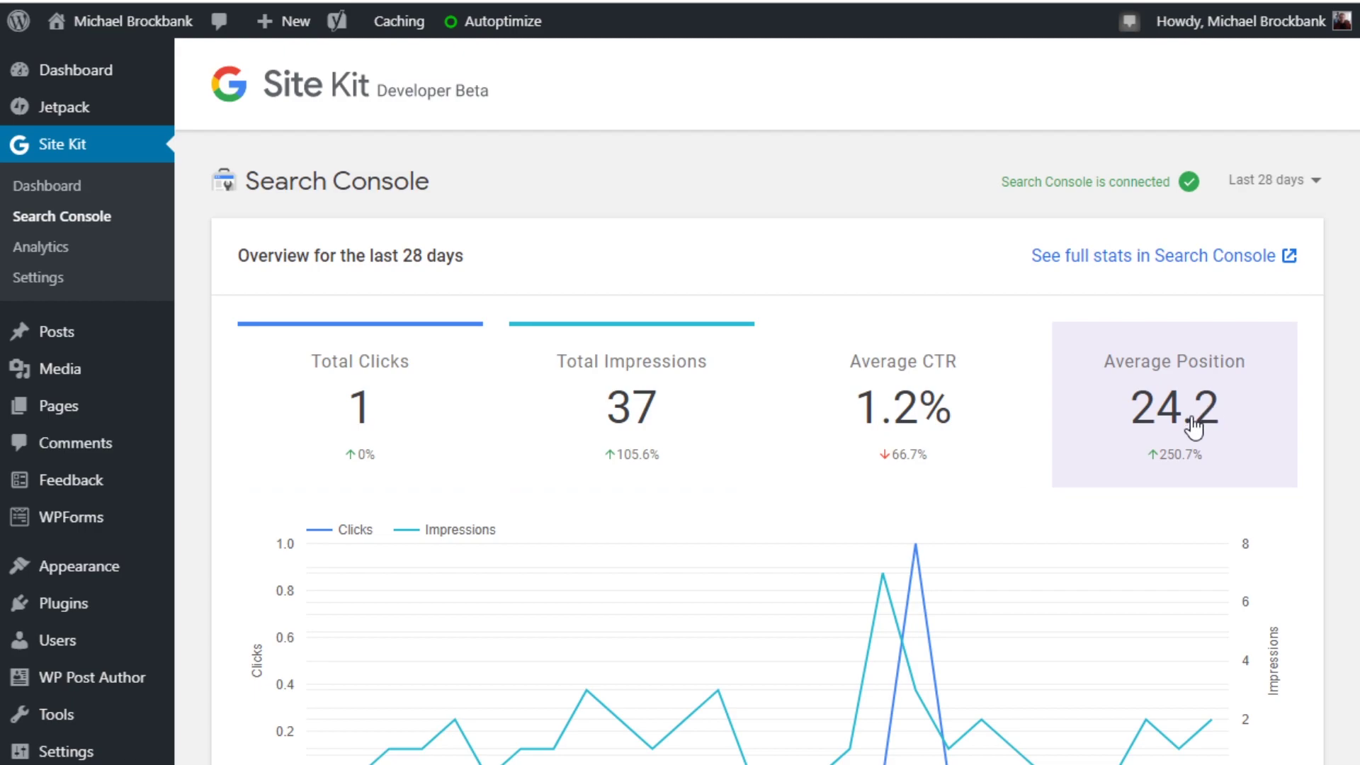
{"action": "scroll", "coordinate": [1195, 427], "scroll_direction": "down", "scroll_amount": 10}
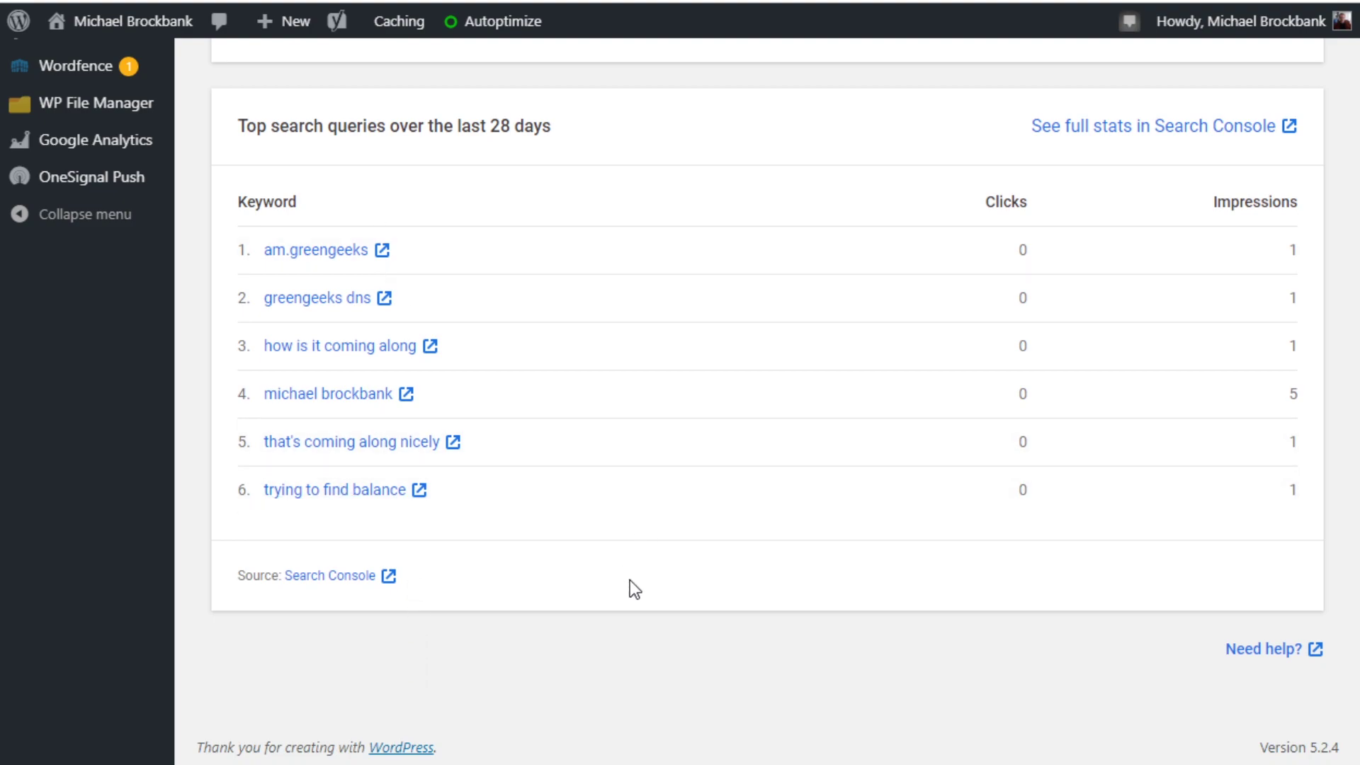
{"action": "scroll", "coordinate": [631, 581], "scroll_direction": "up", "scroll_amount": 10}
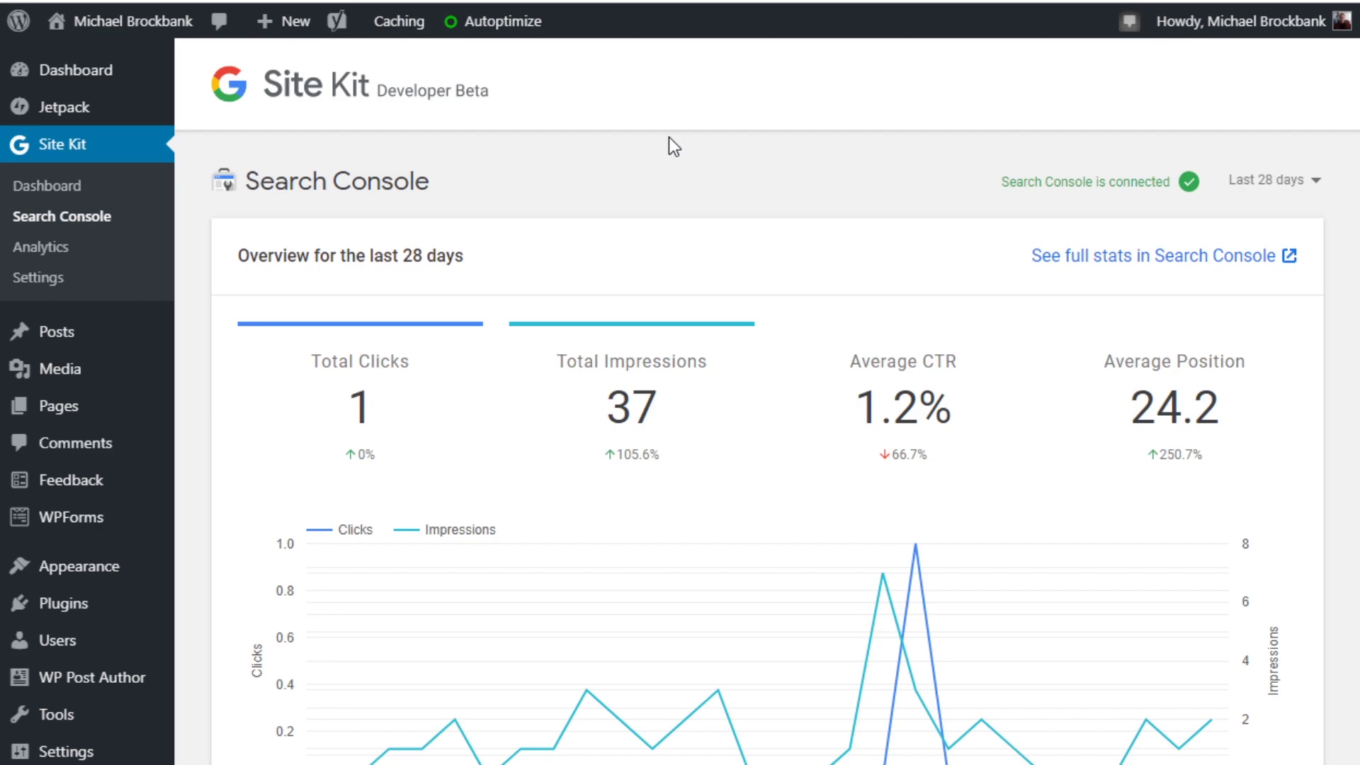
Open Site Kit Analytics and browse its audience chart, top content and acquisition sources.
{"action": "left_click", "coordinate": [48, 249]}
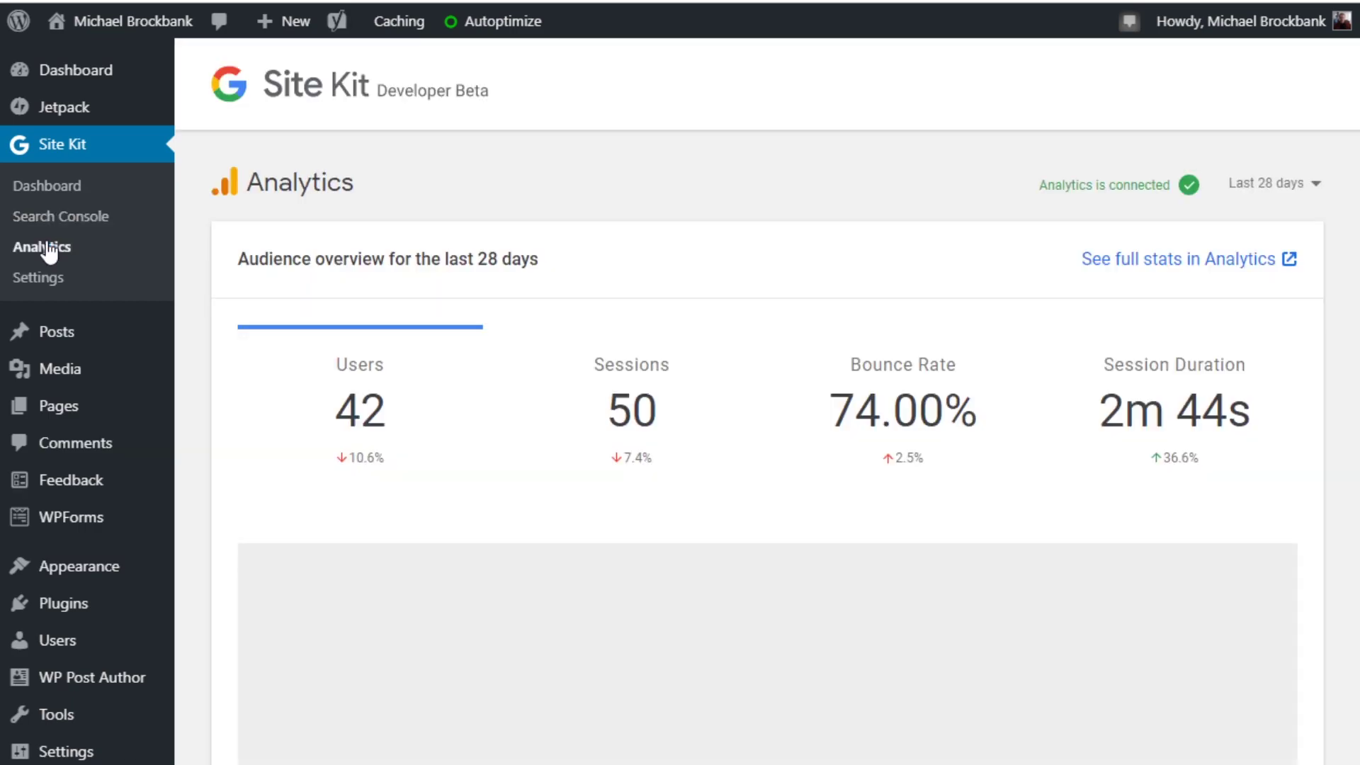
{"action": "scroll", "coordinate": [654, 275], "scroll_direction": "down", "scroll_amount": 3}
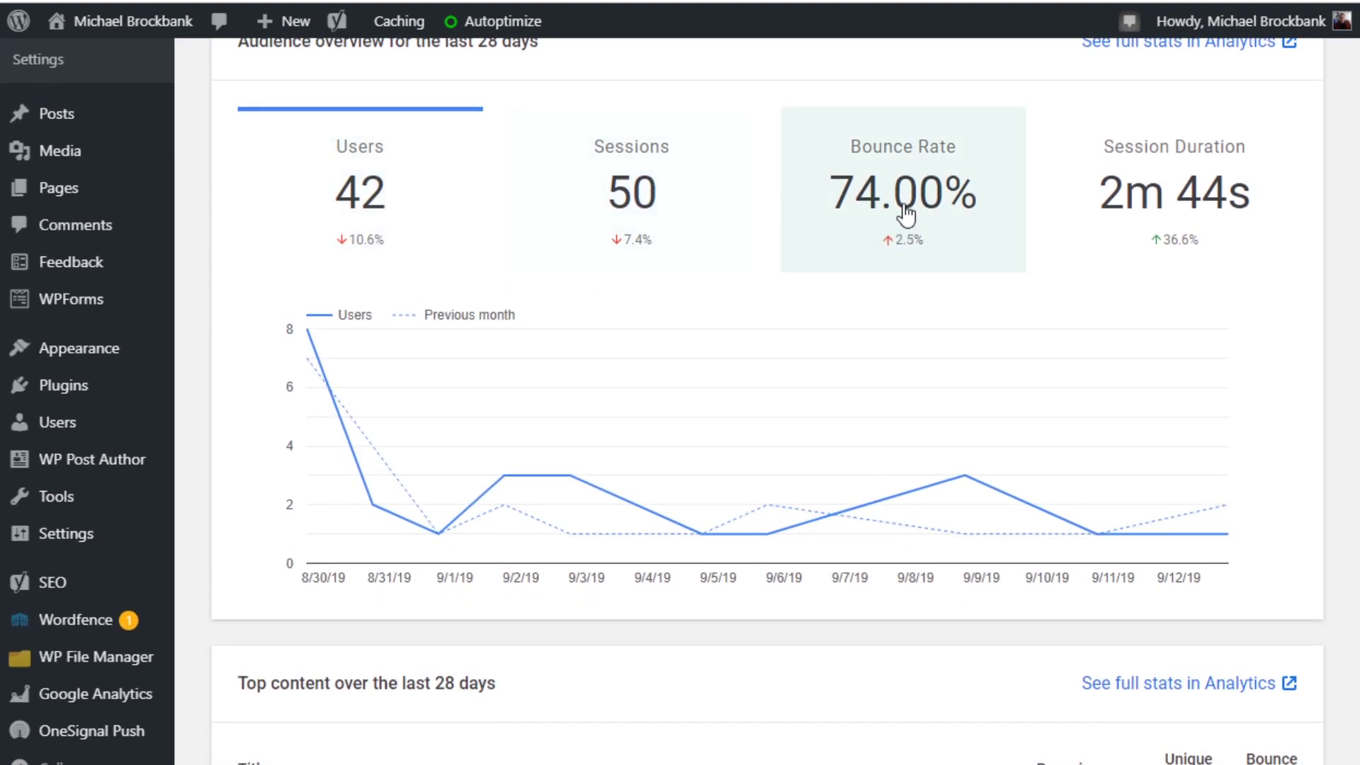
{"action": "scroll", "coordinate": [577, 418], "scroll_direction": "down", "scroll_amount": 7}
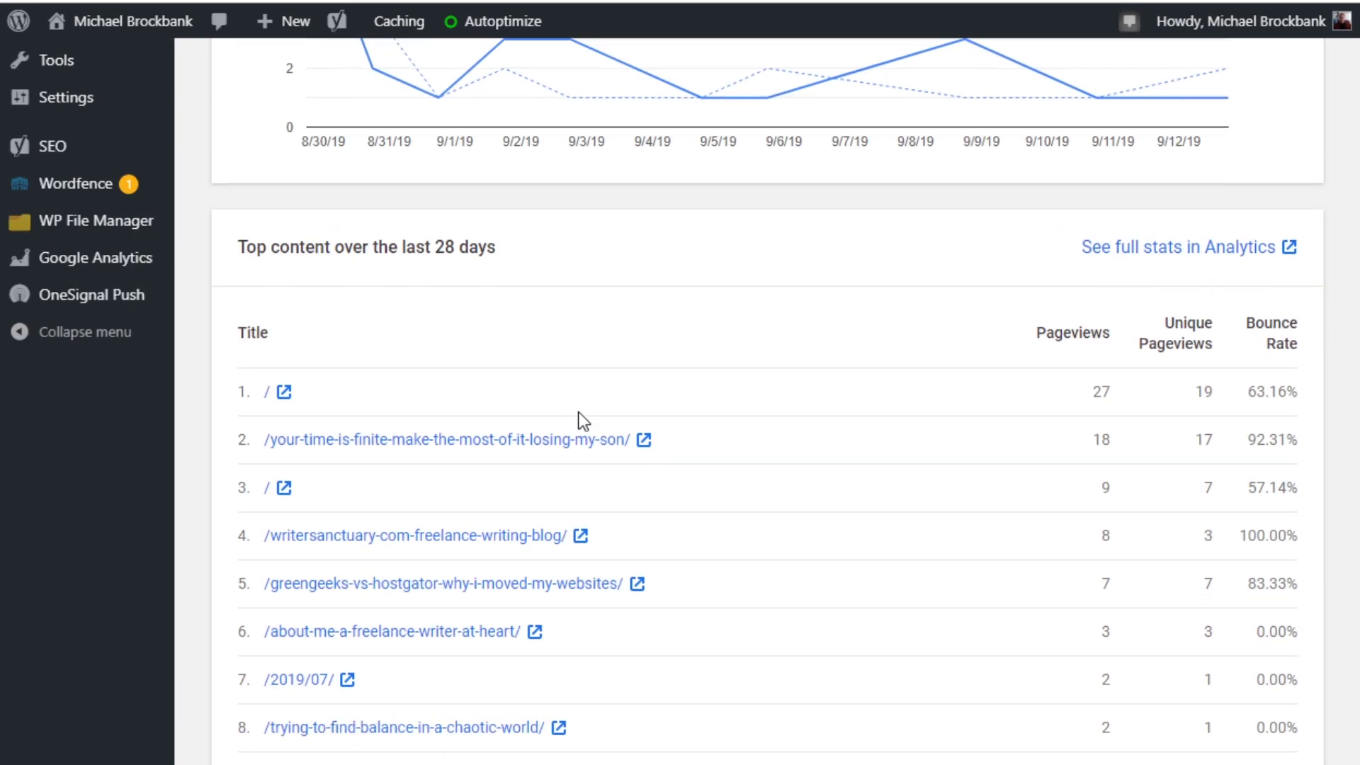
{"action": "scroll", "coordinate": [579, 418], "scroll_direction": "up", "scroll_amount": 4}
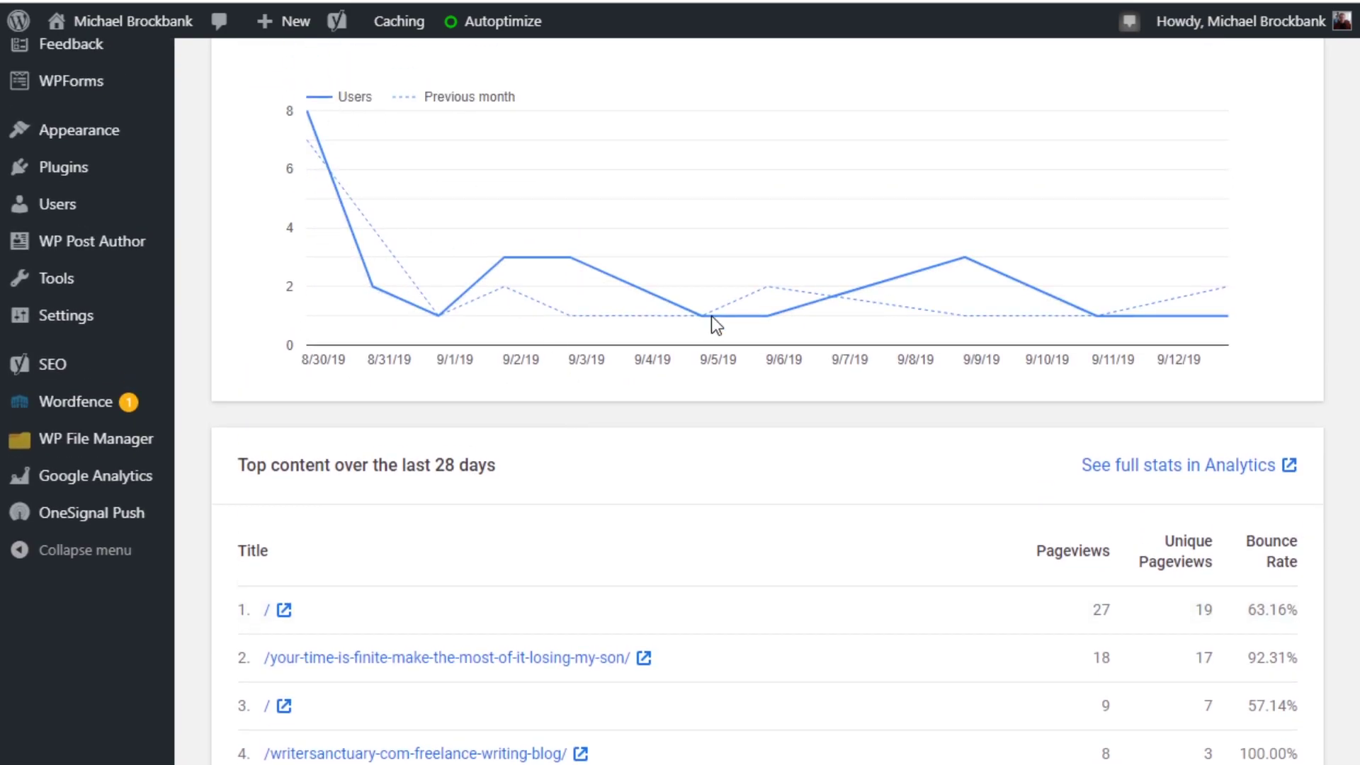
{"action": "scroll", "coordinate": [824, 554], "scroll_direction": "down", "scroll_amount": 3}
{"action": "scroll", "coordinate": [898, 434], "scroll_direction": "down", "scroll_amount": 6}
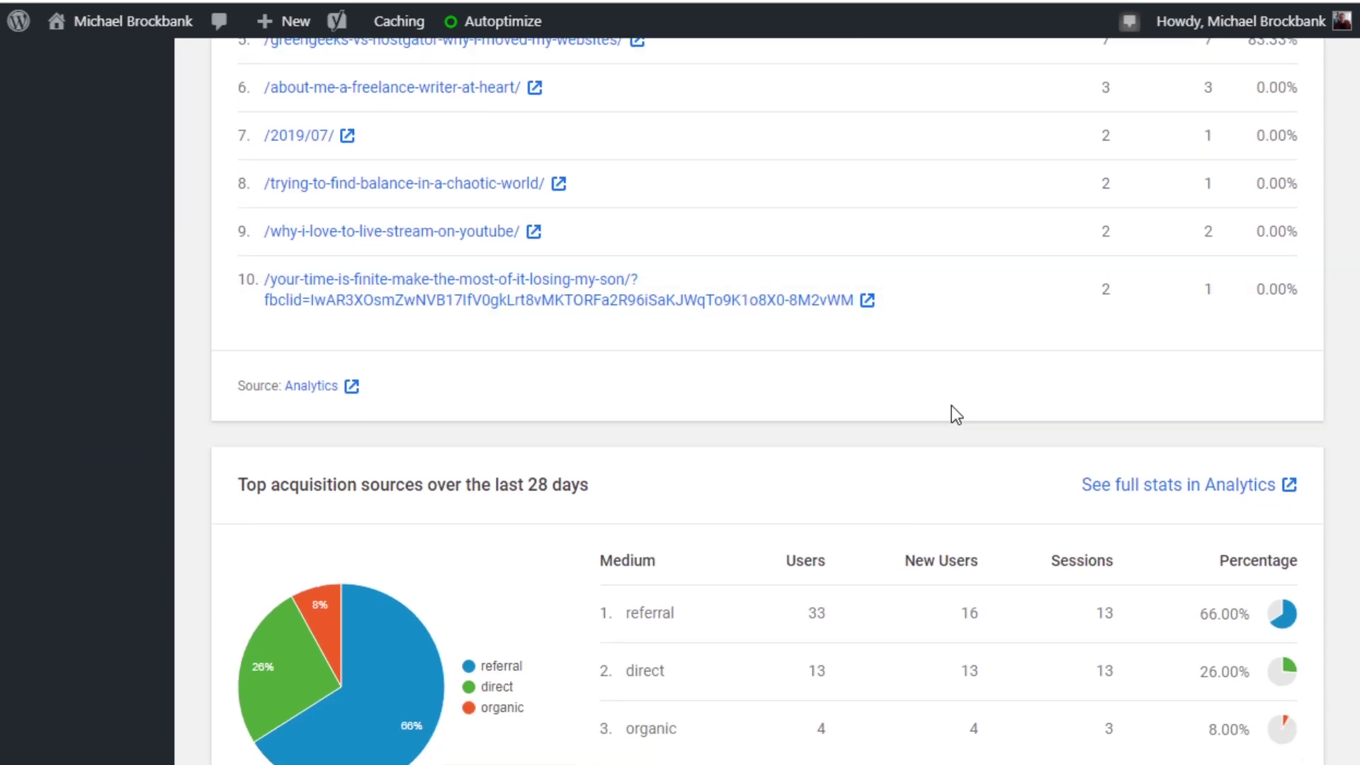
{"action": "scroll", "coordinate": [951, 411], "scroll_direction": "up", "scroll_amount": 3}
{"action": "scroll", "coordinate": [951, 411], "scroll_direction": "down", "scroll_amount": 5}
{"action": "scroll", "coordinate": [950, 406], "scroll_direction": "down", "scroll_amount": 4}
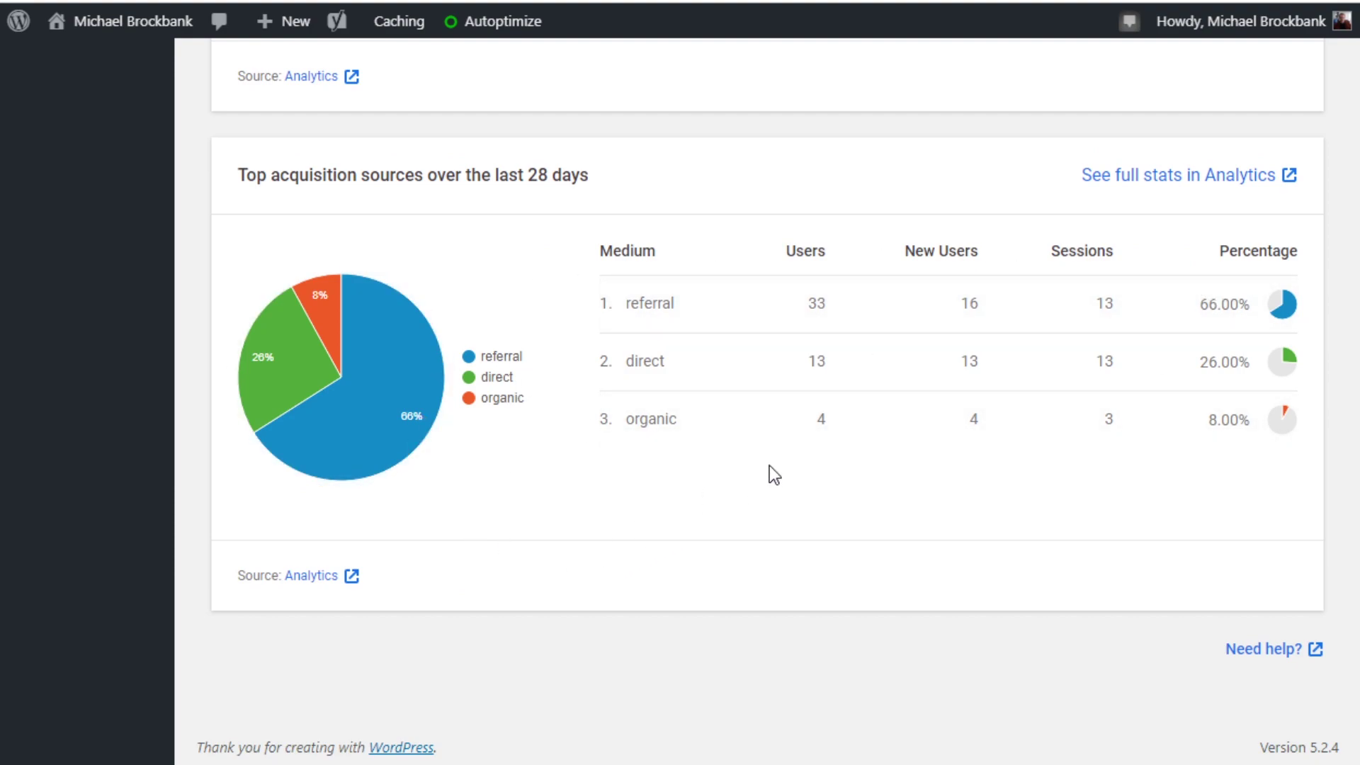
{"action": "scroll", "coordinate": [769, 466], "scroll_direction": "up", "scroll_amount": 20}
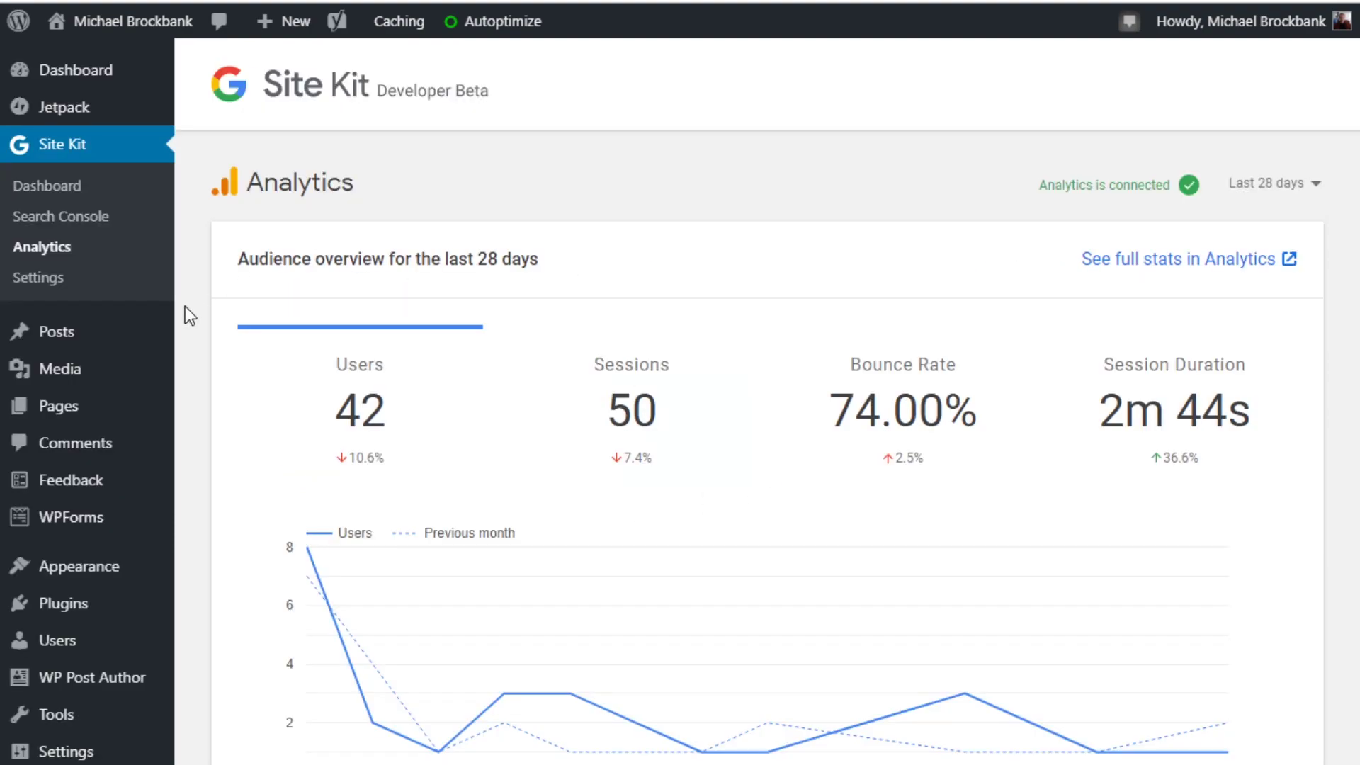
Open Site Kit Settings on Connect More Services, offering AdSense, Optimize and Tag Manager.
{"action": "left_click", "coordinate": [39, 280]}
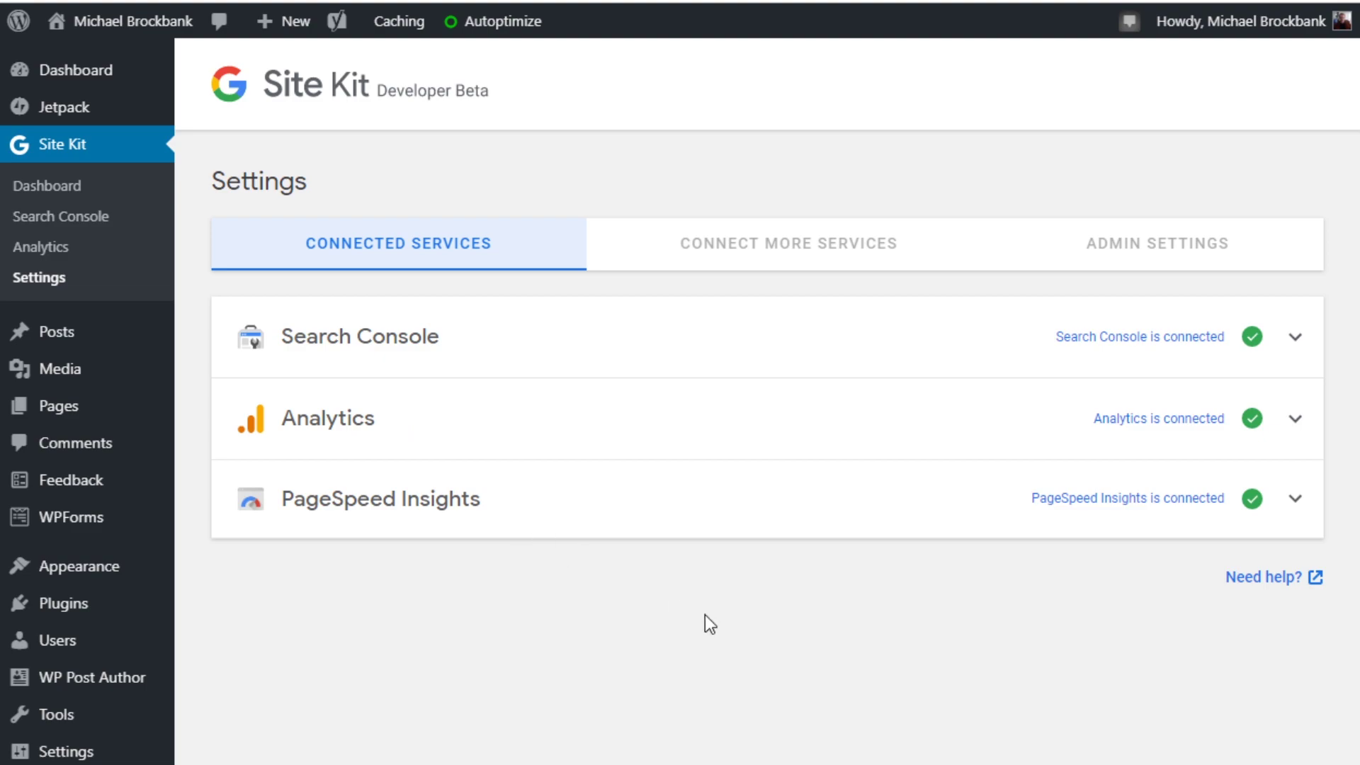
{"action": "left_click", "coordinate": [747, 264]}
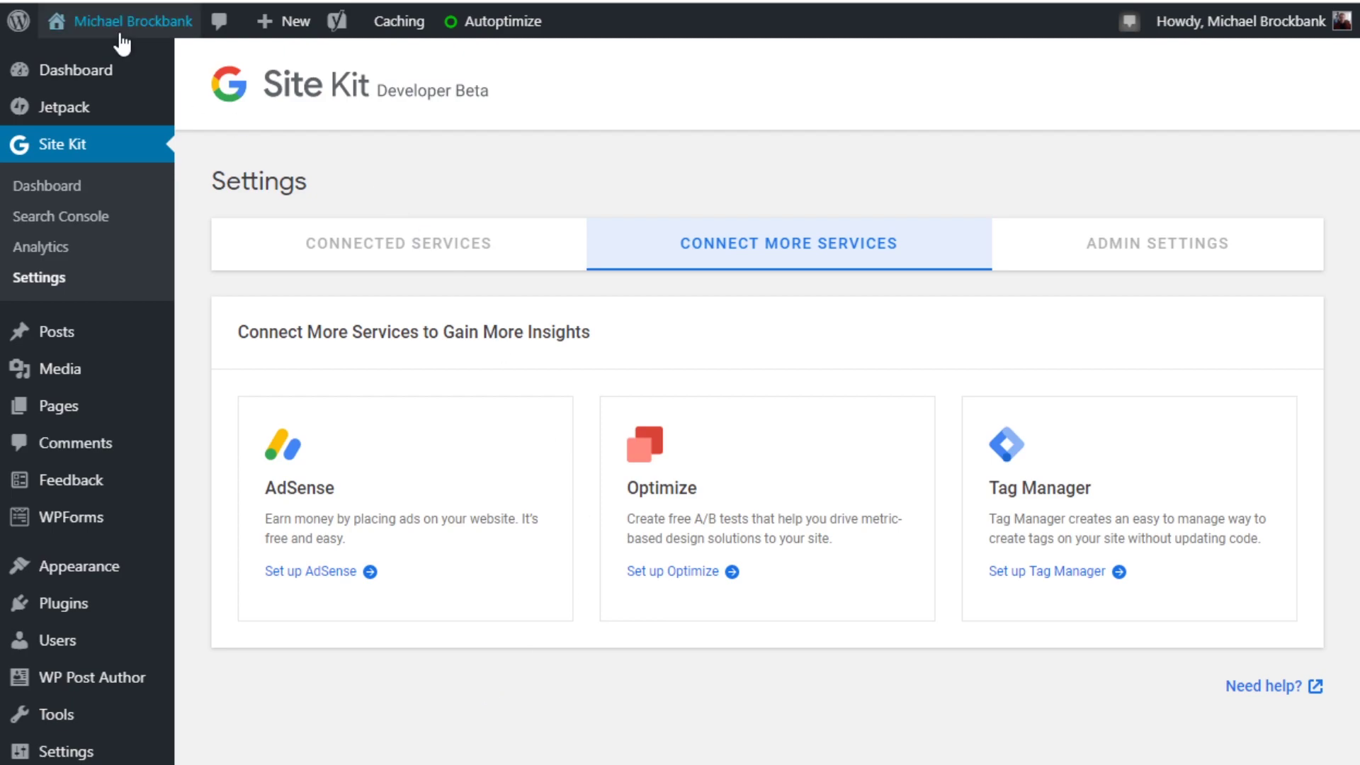
Return to the main WordPress Dashboard via the site name in the admin bar.
{"action": "left_click", "coordinate": [70, 72]}
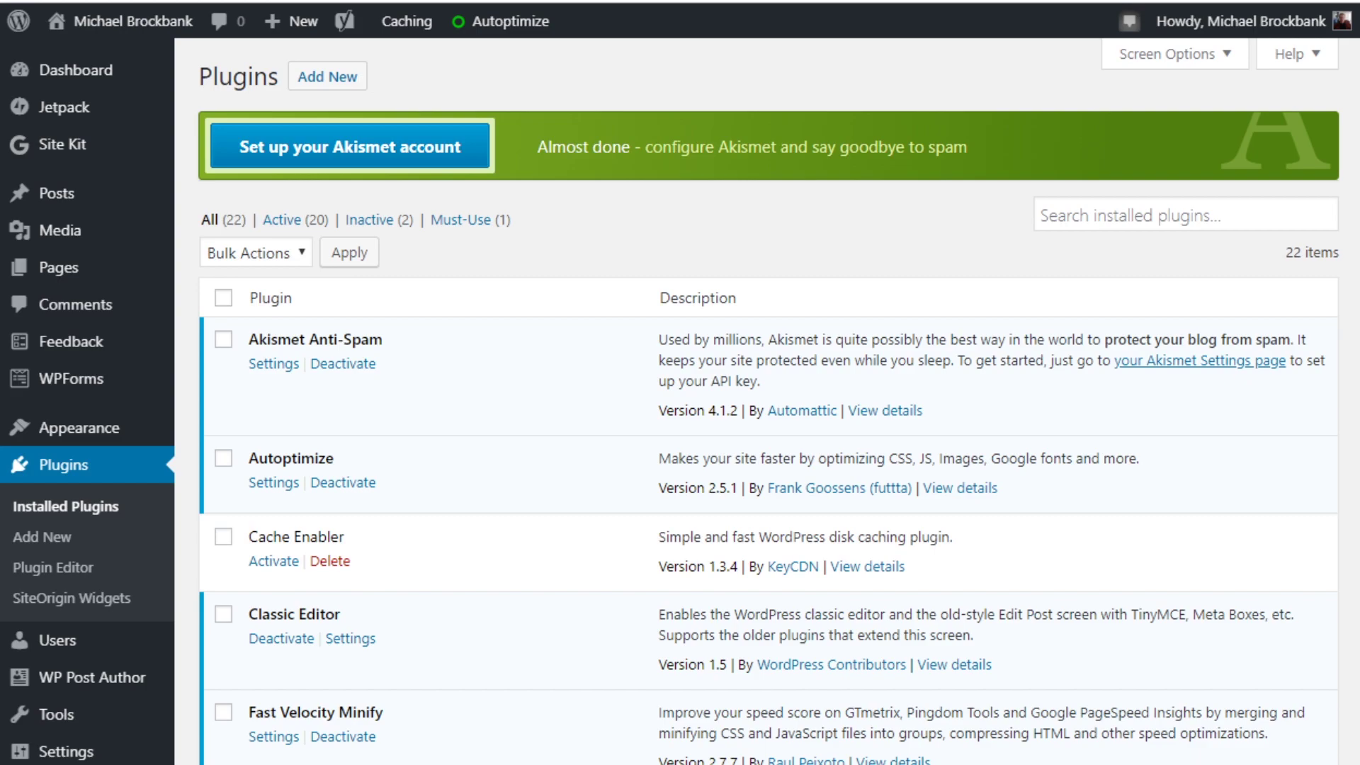
Go to Add Plugins and bring up the .zip Upload Plugin form.
{"action": "left_click", "coordinate": [329, 77]}
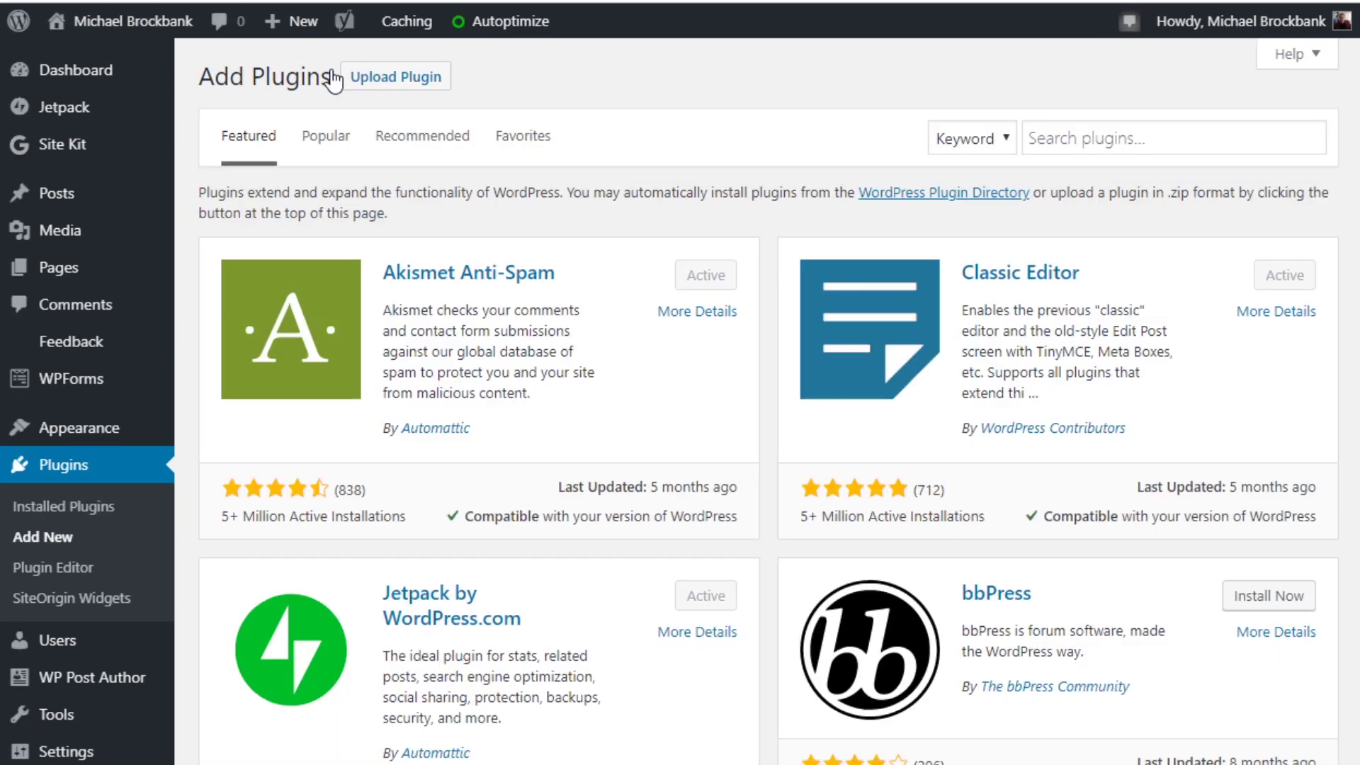
{"action": "left_click", "coordinate": [403, 79]}
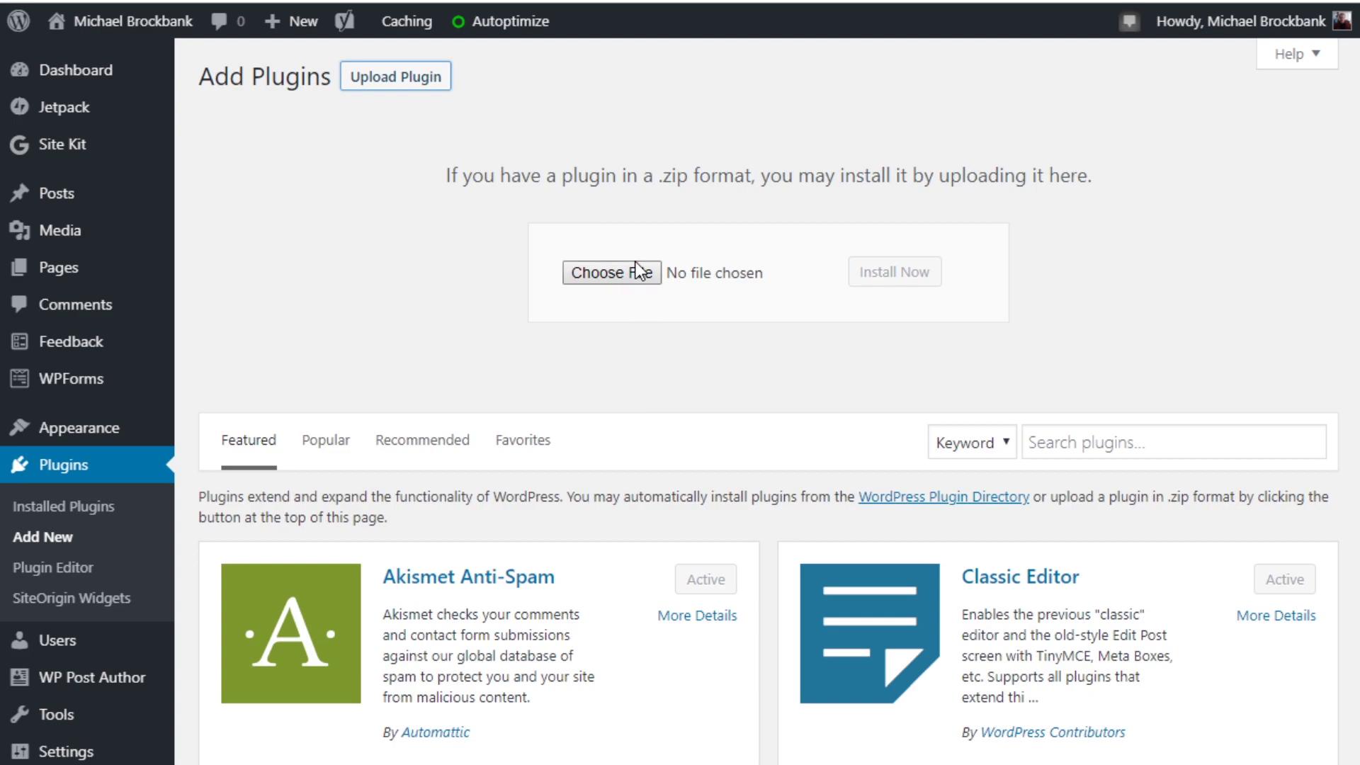